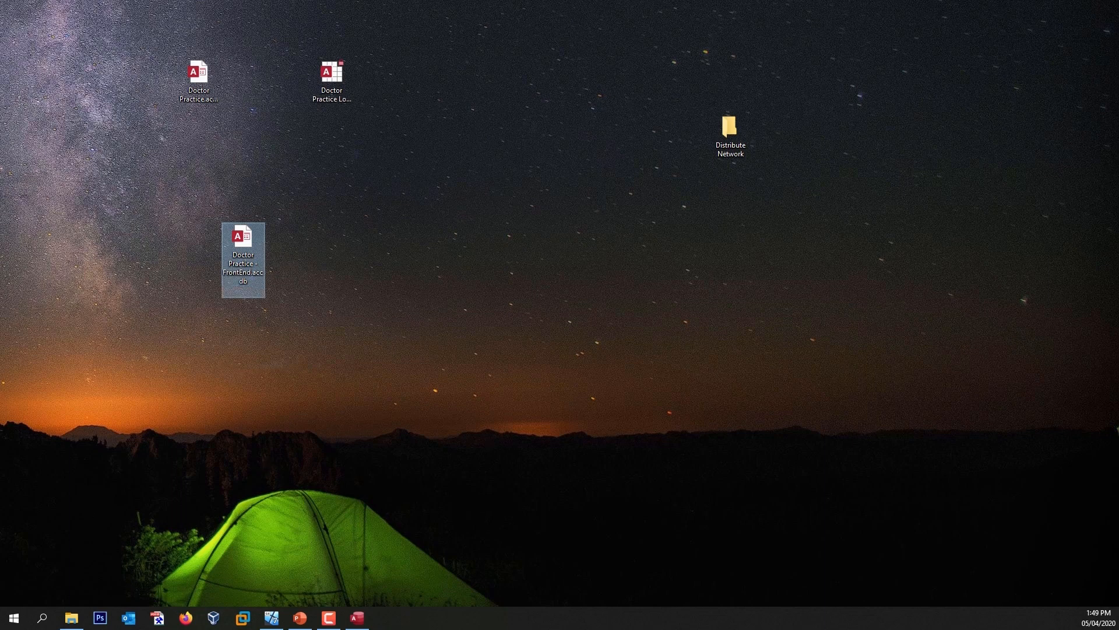
- Enable the front-end database's active content and start splitting it with the Database Splitter
drag(0, 105, 376, 0)
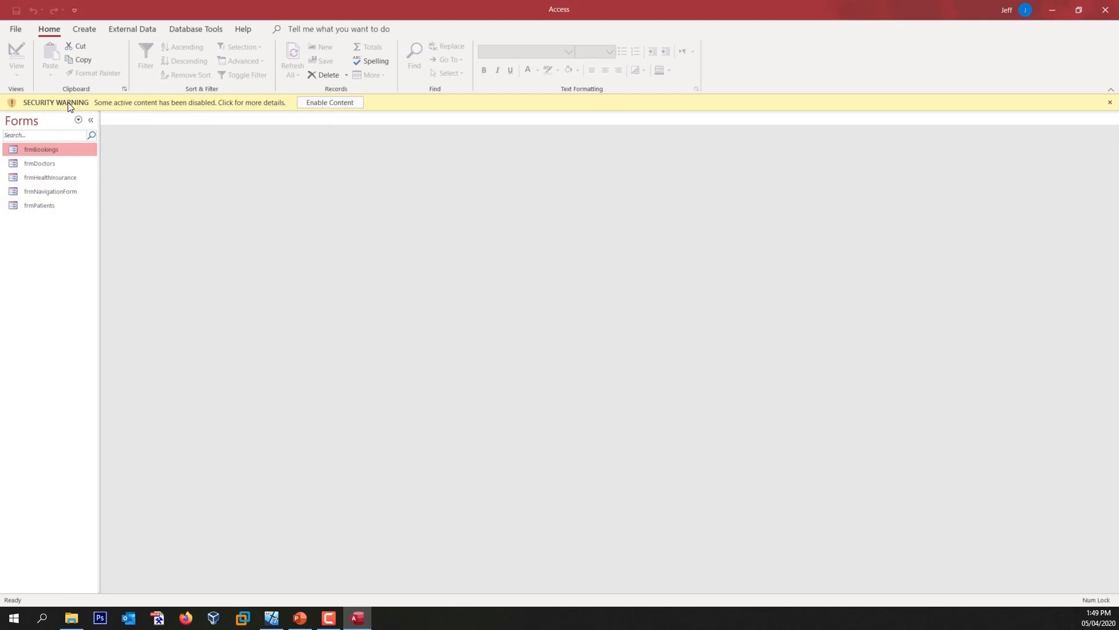
click(333, 103)
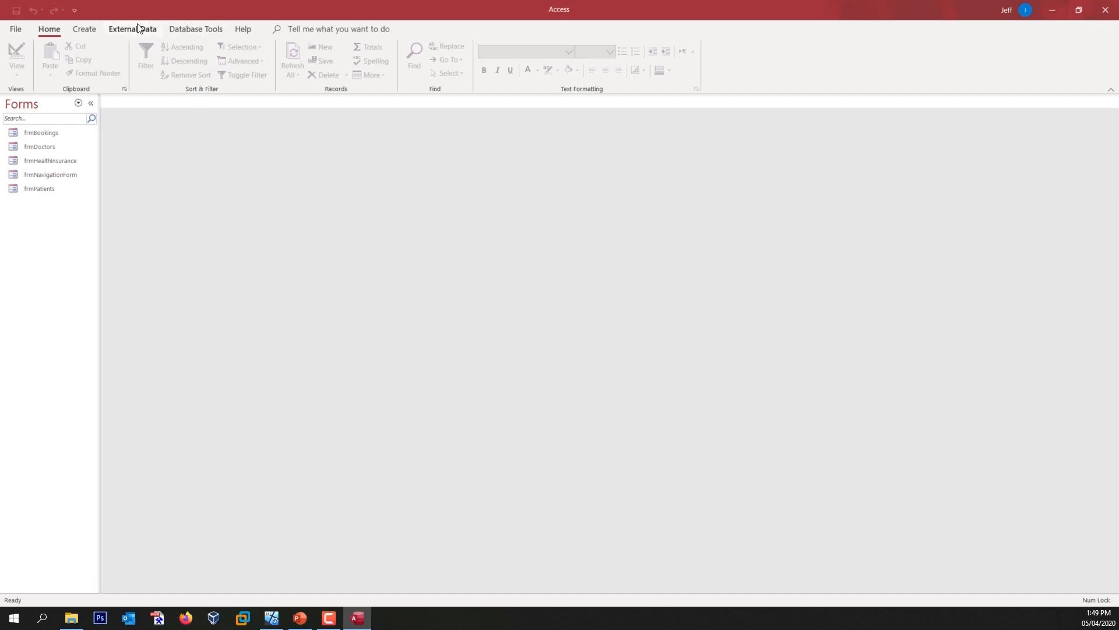
click(179, 32)
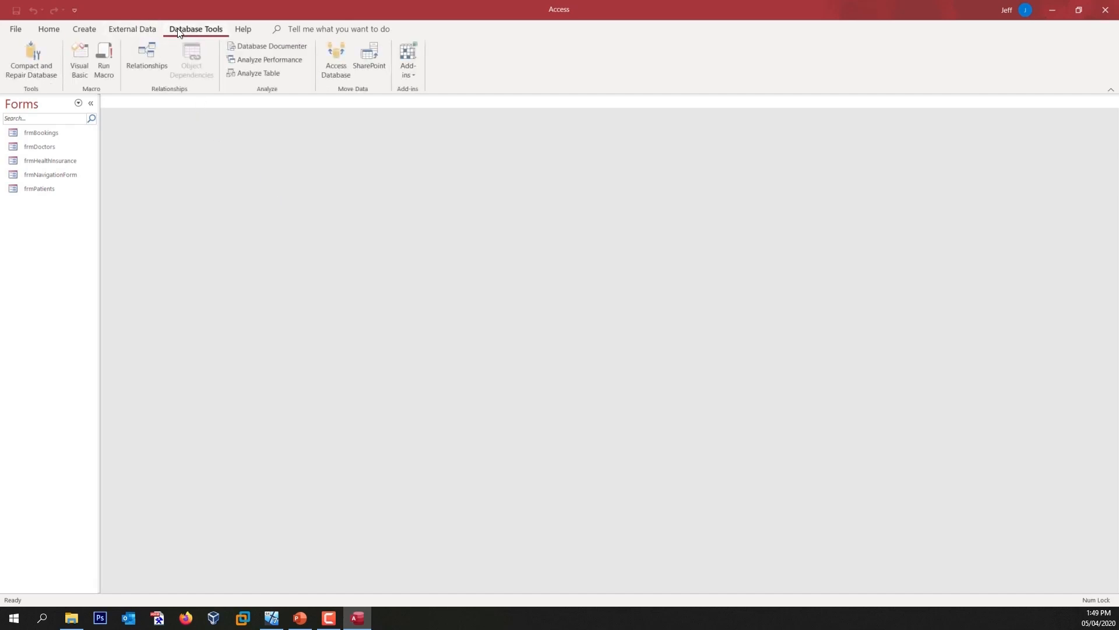
click(335, 54)
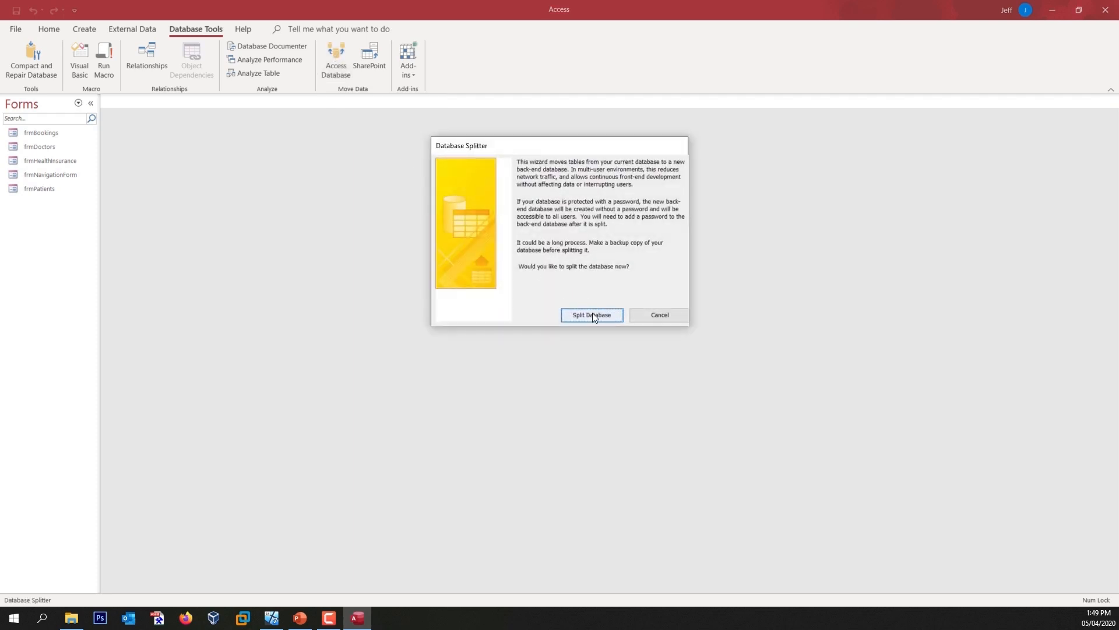
click(592, 314)
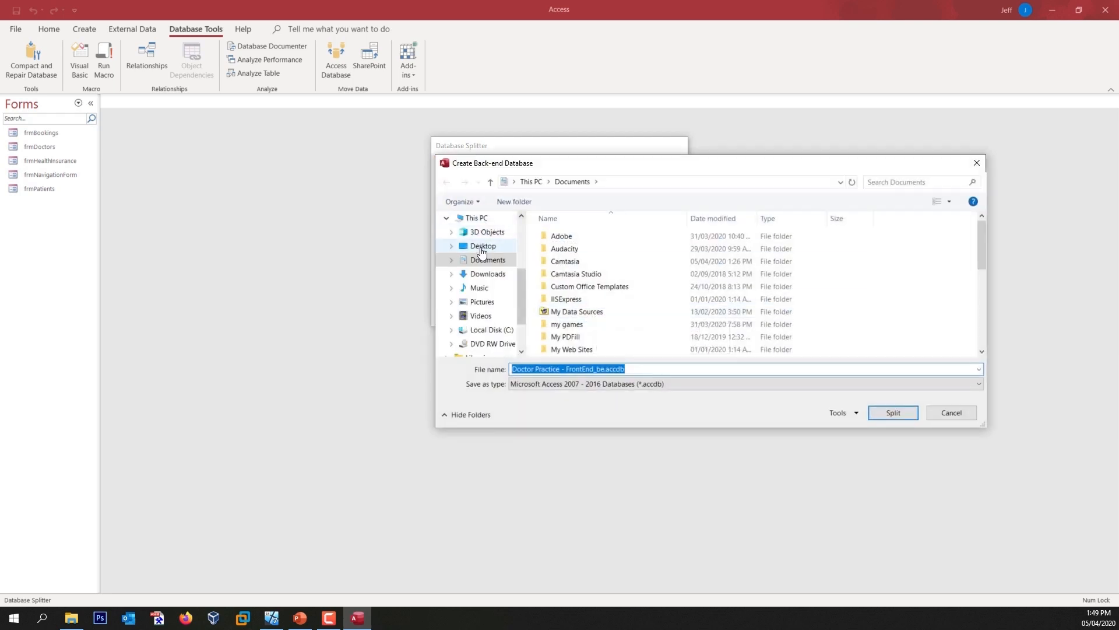
- Split the tables into a back-end database named Doctor Practice - BackEnd.accdb, saved on the Desktop
click(482, 247)
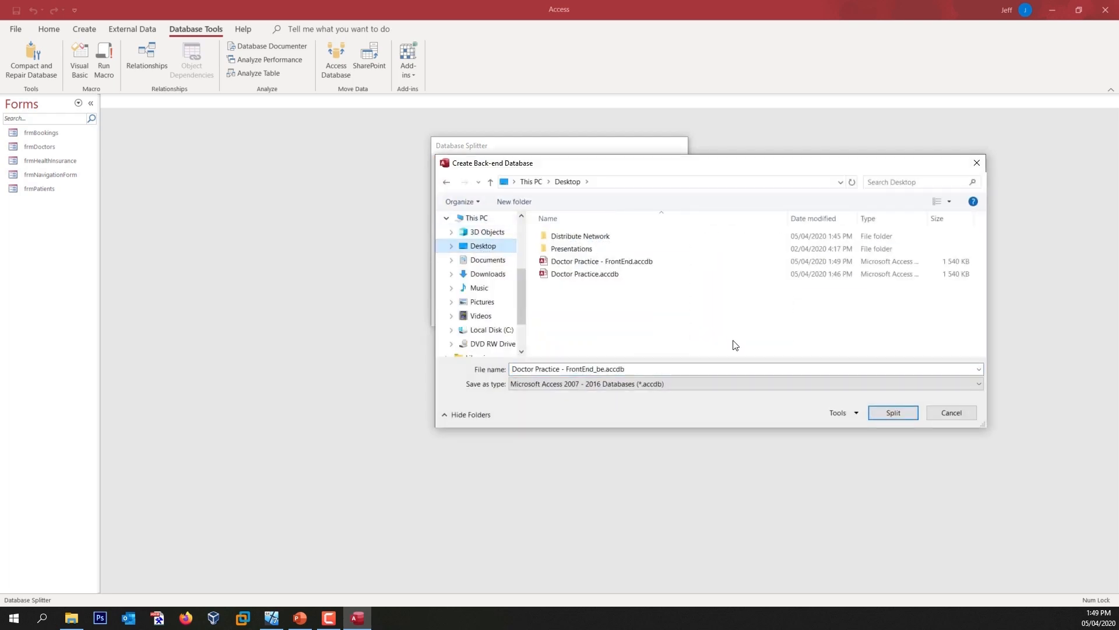
click(616, 371)
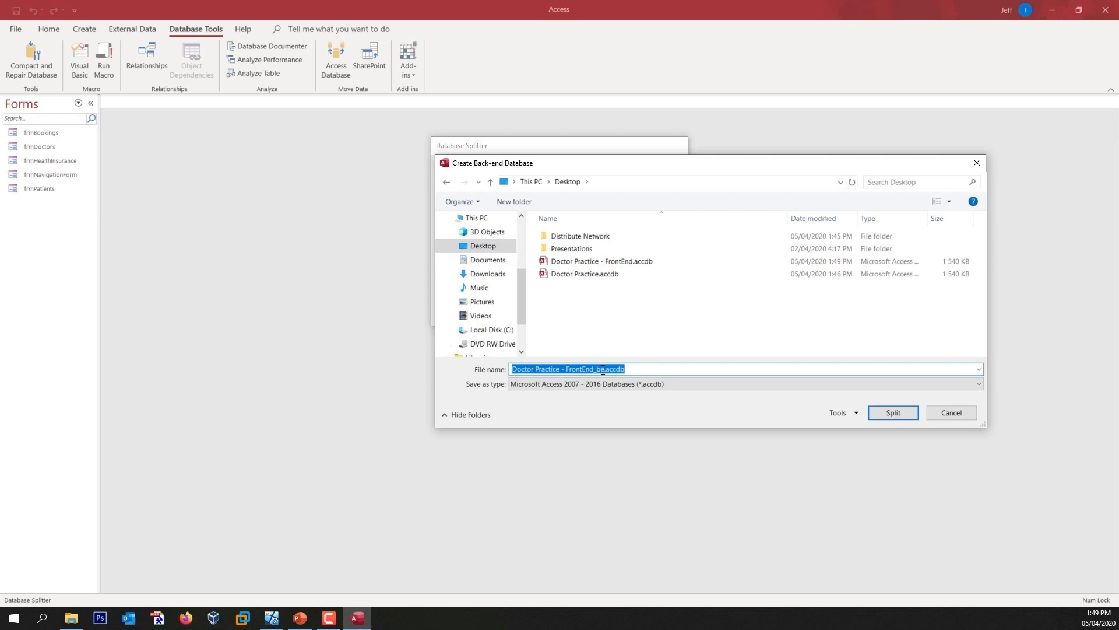
click(601, 369)
drag(604, 369, 566, 369)
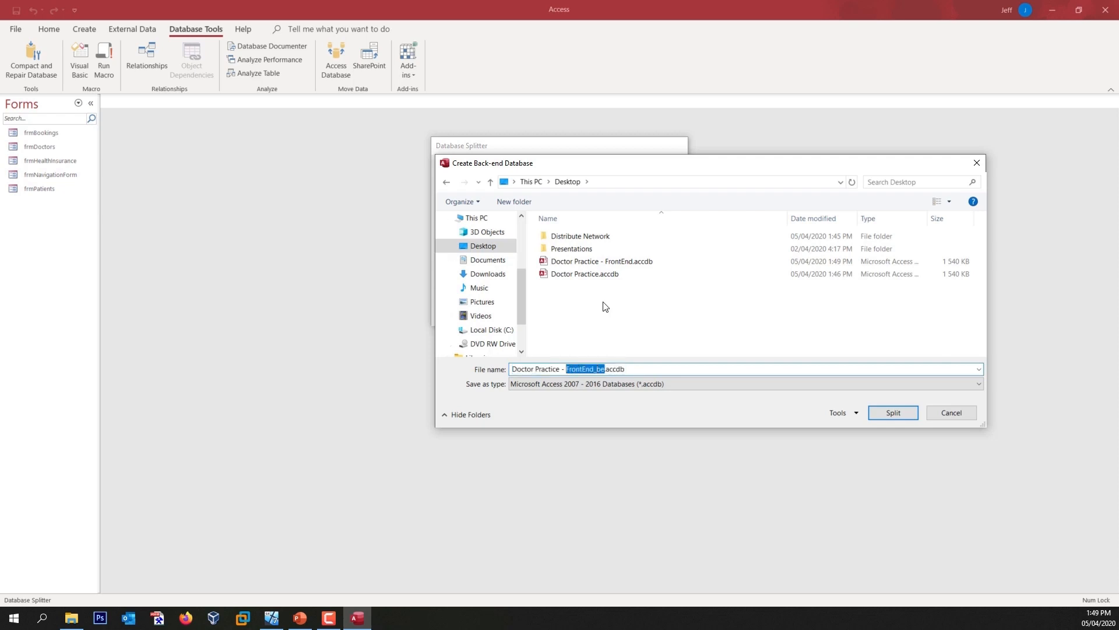
text(BackEnd)
click(895, 411)
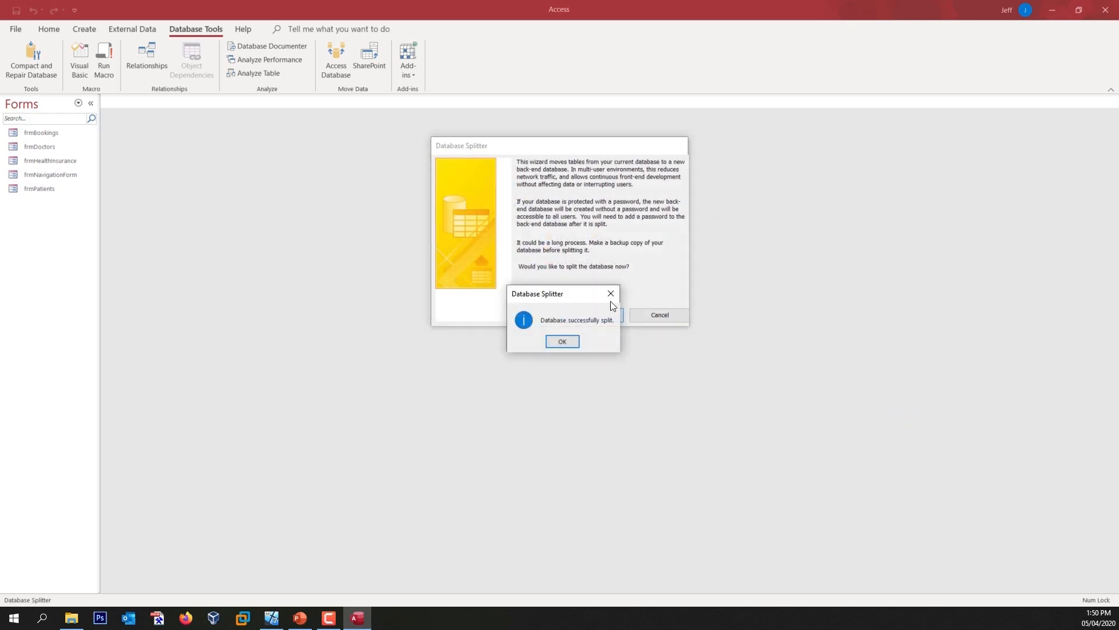
click(568, 343)
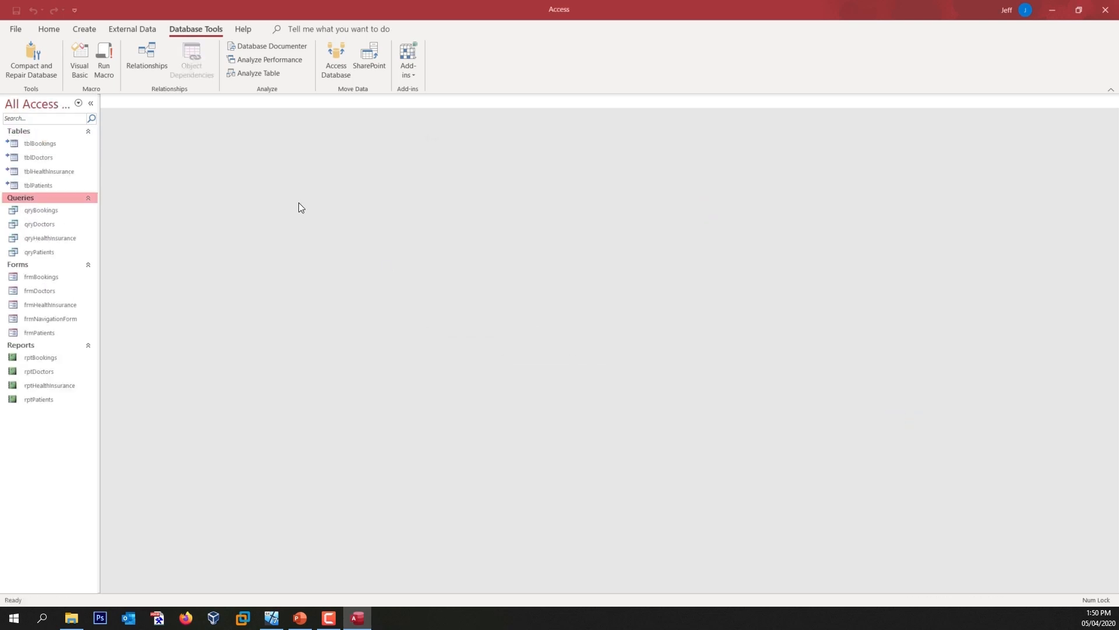
- Close the front-end database and place Doctor Practice - BackEnd.accdb beside the front-end file on the desktop
mouse_move(9, 146)
click(1097, 14)
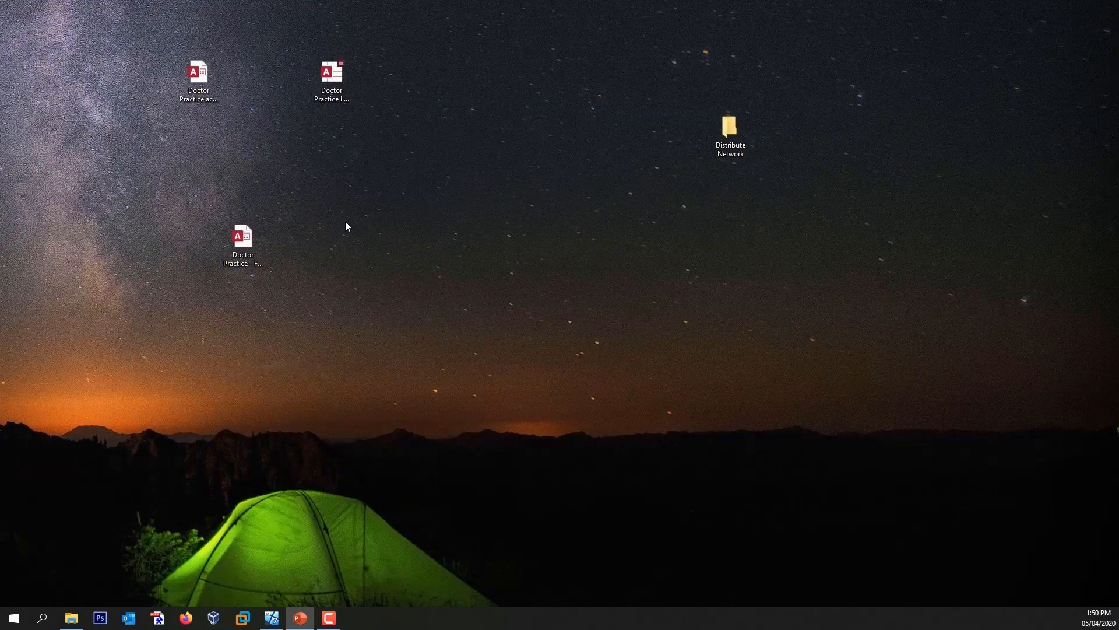
click(239, 246)
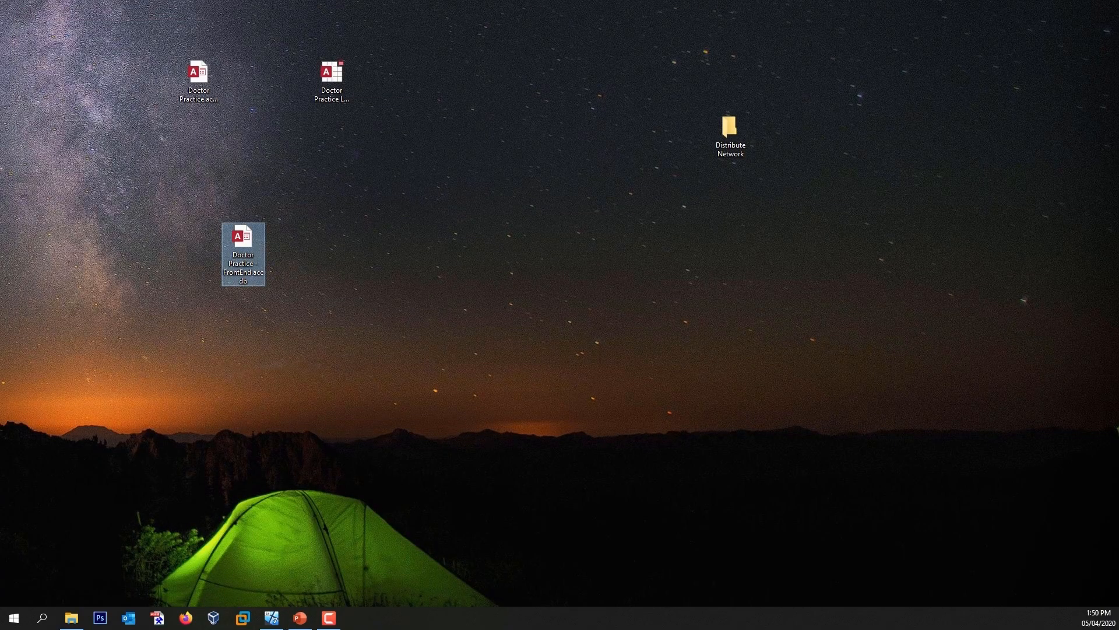
key(alt+Tab)
key(alt+Tab)
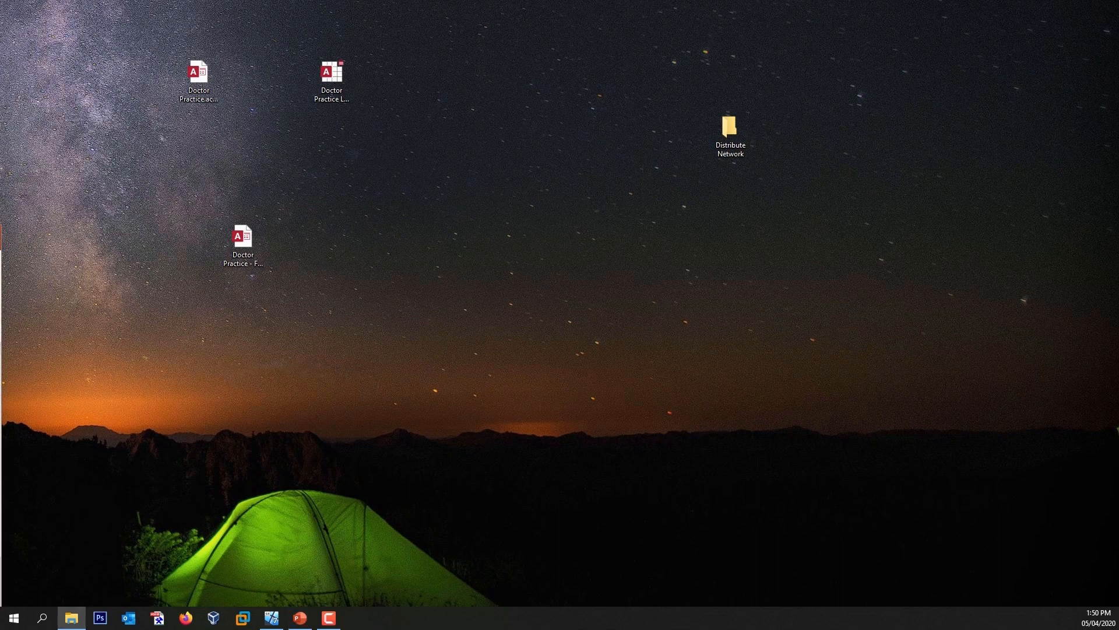
key(alt+Tab)
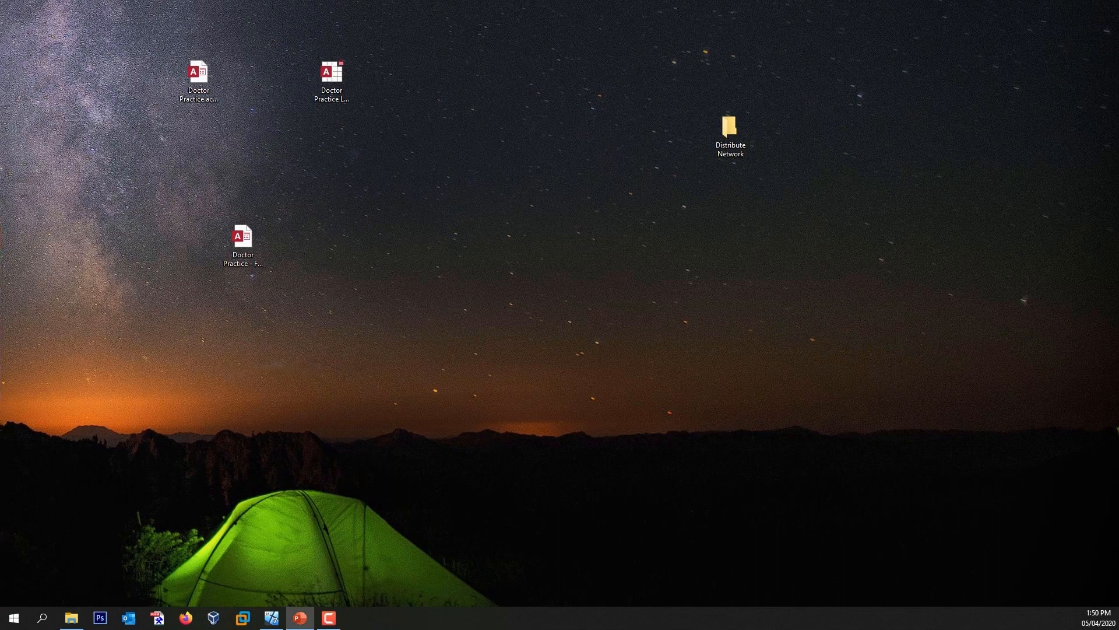
drag(0, 205, 334, 257)
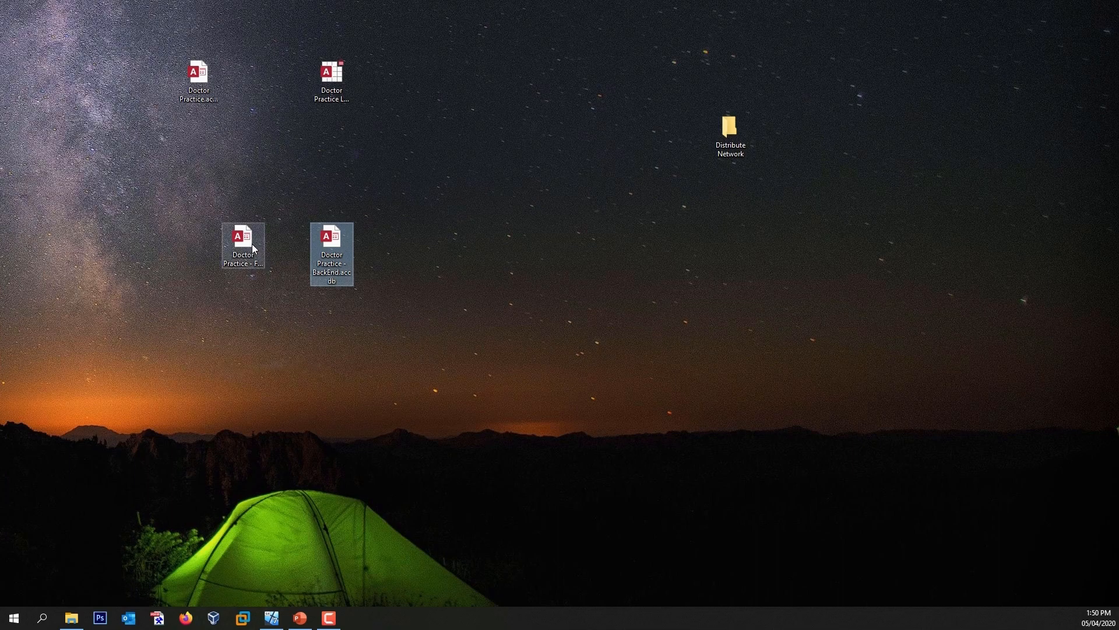
- Open Doctor Practice - FrontEnd.accdb to check its Navigation Form, and close it again
click(238, 236)
double_click(237, 235)
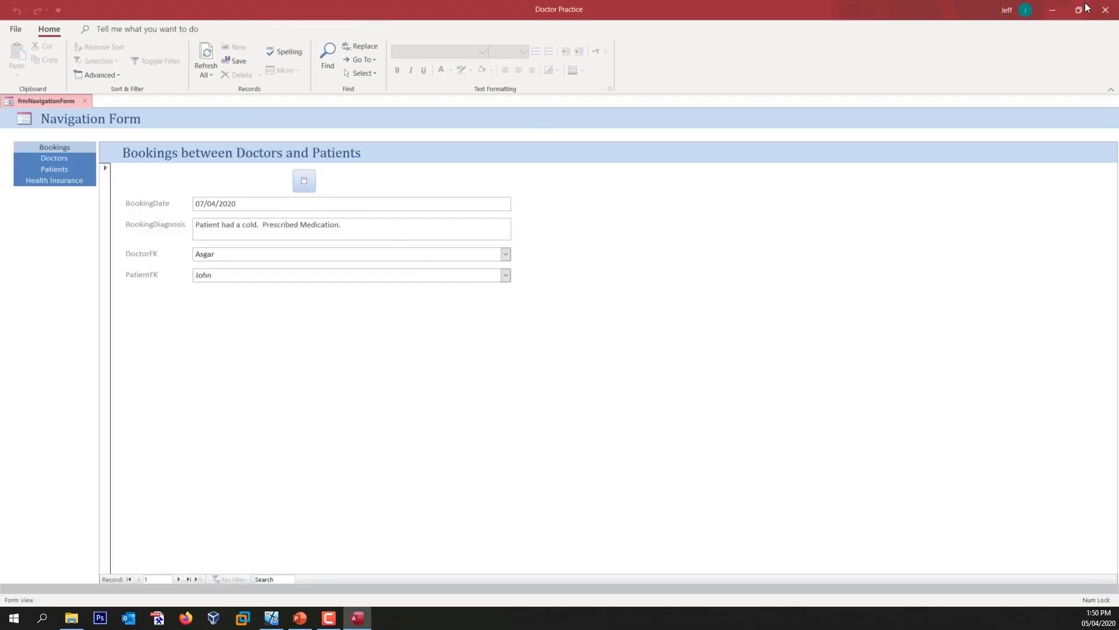
click(1106, 9)
- Open Doctor Practice - BackEnd.accdb, enable its content to check the tables, and close the database
click(333, 236)
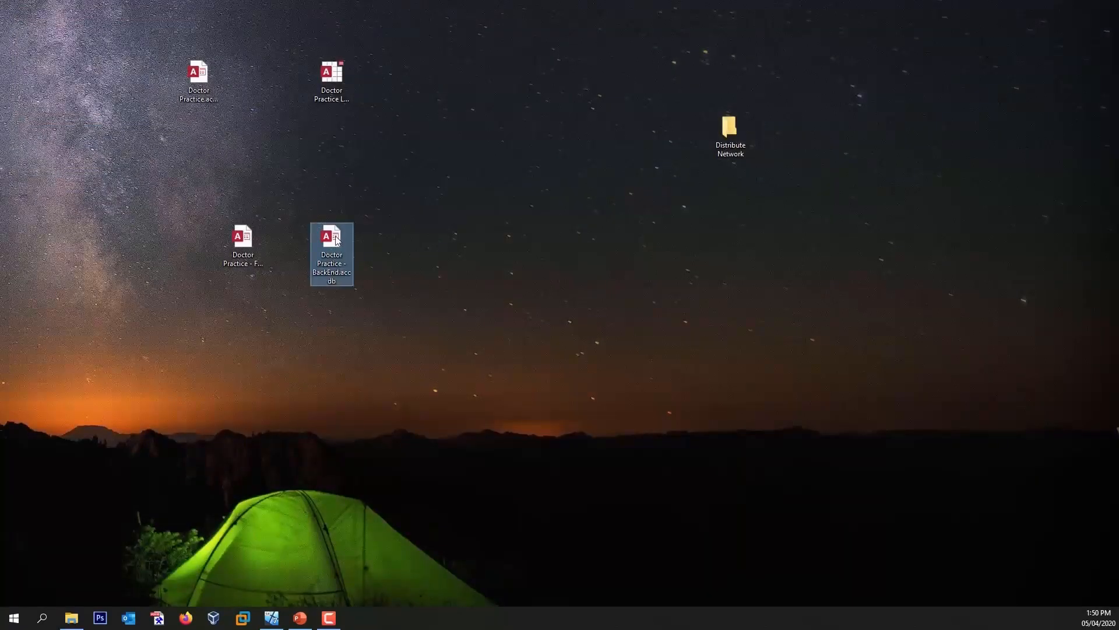
double_click(336, 242)
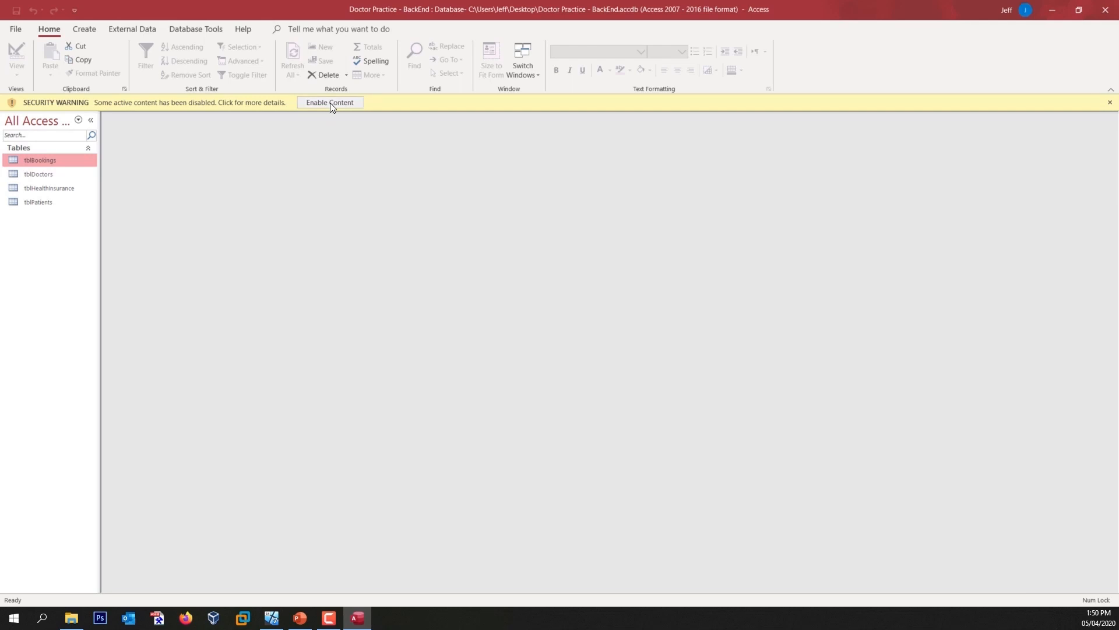
click(330, 103)
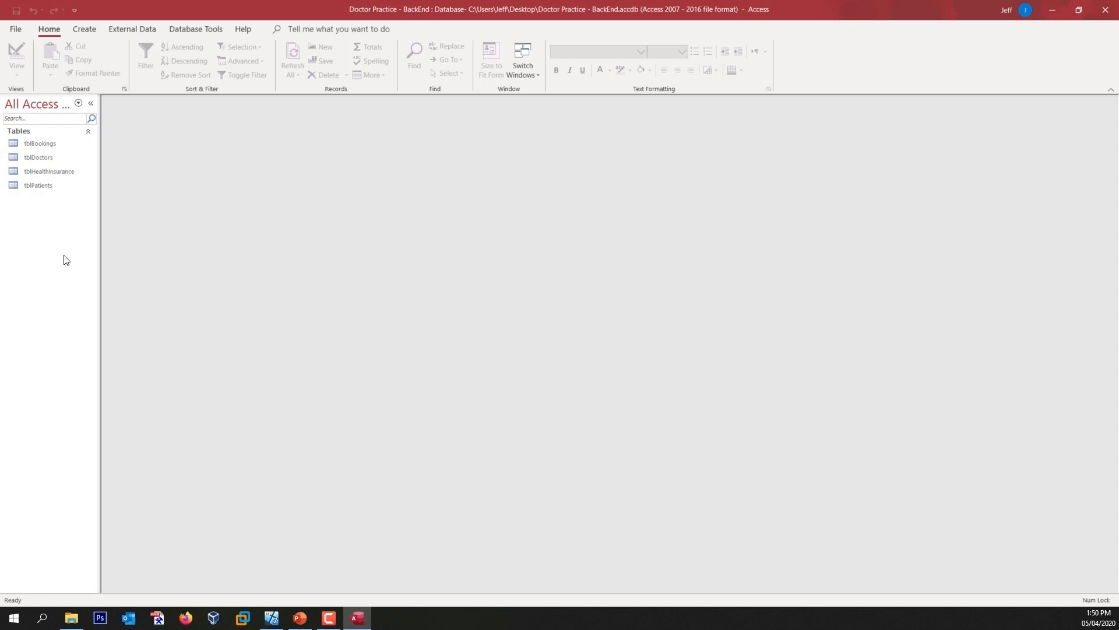
click(1109, 8)
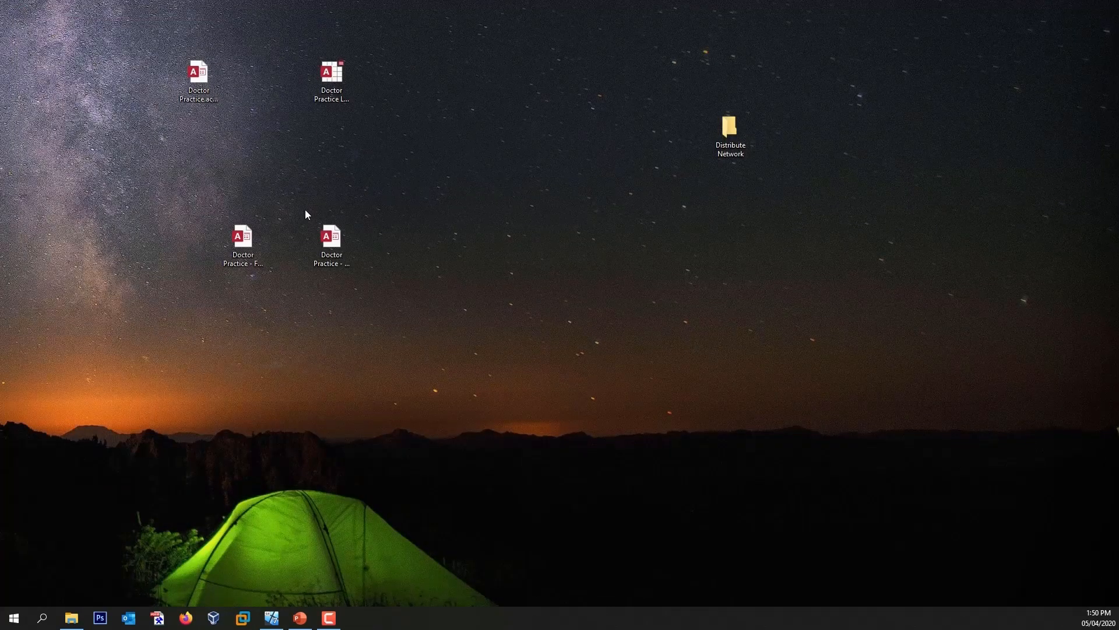
- Copy Doctor Practice - BackEnd.accdb into the shared Distribute Network folder and close the folder window
drag(326, 239, 554, 208)
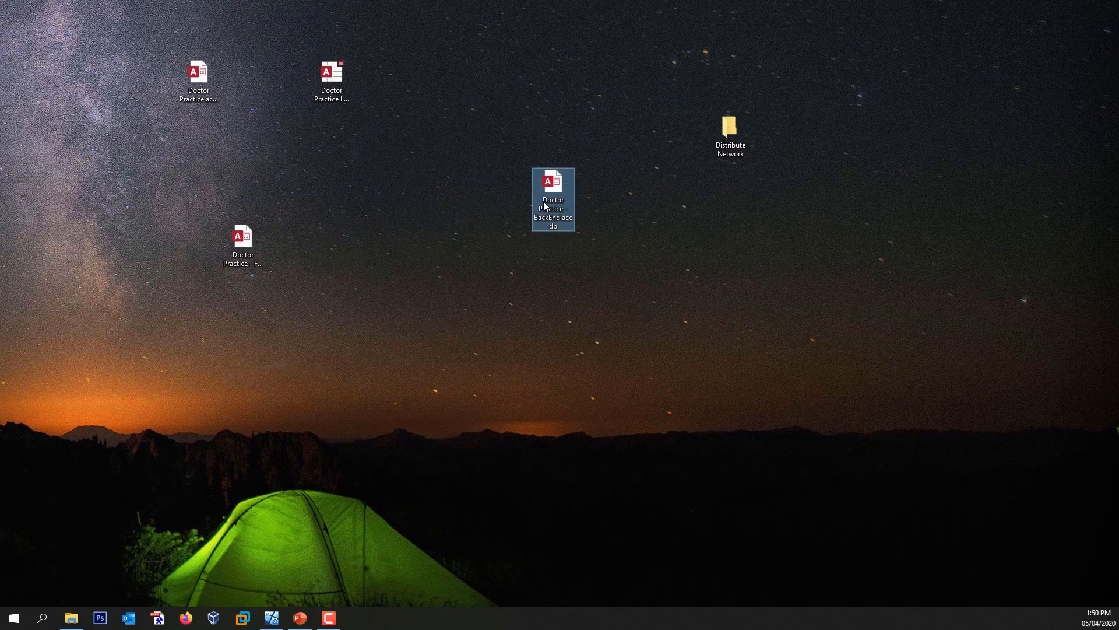
right_click(550, 199)
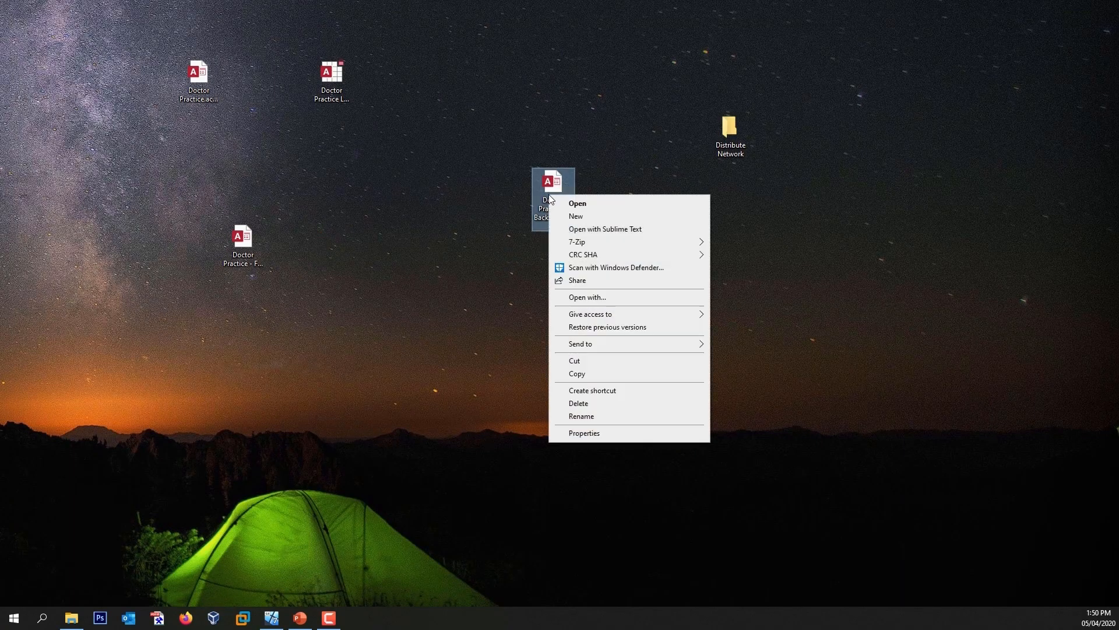
click(592, 379)
click(733, 136)
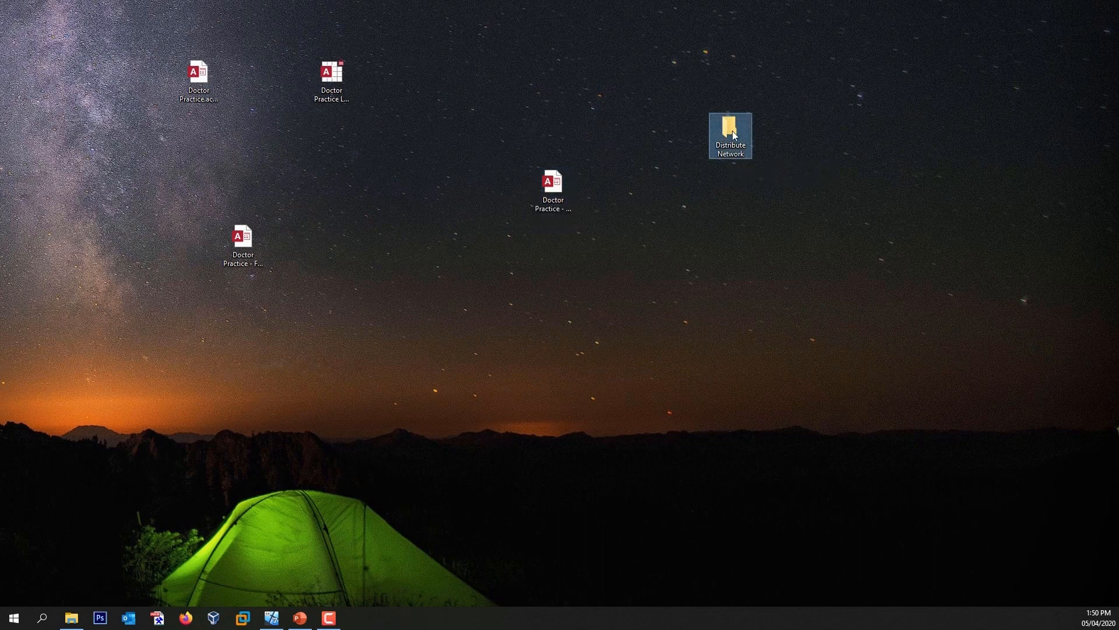
double_click(733, 134)
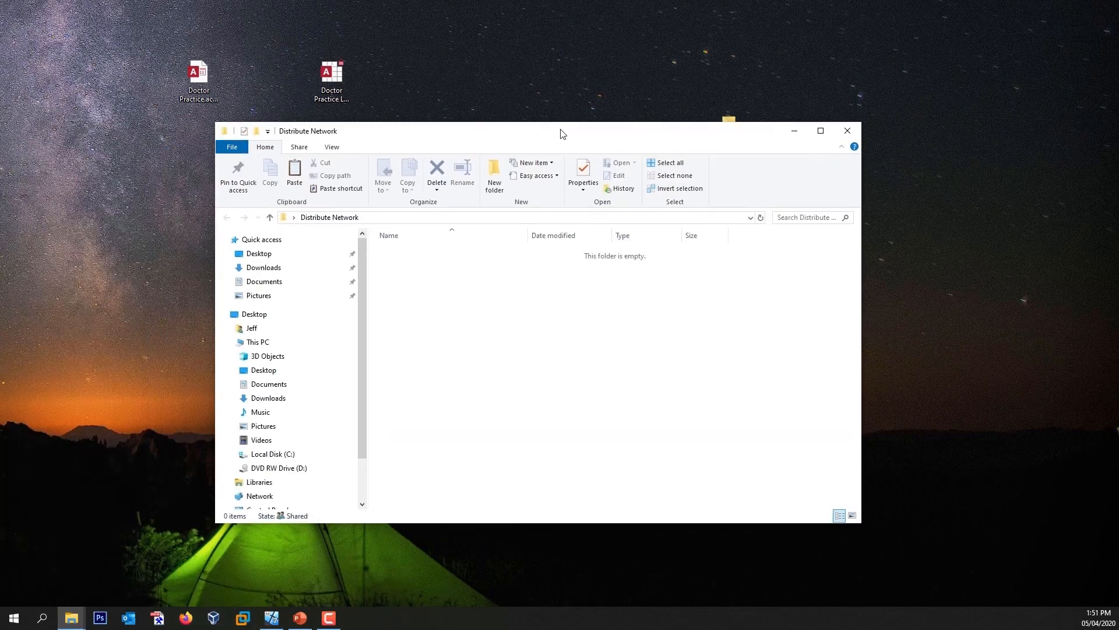
right_click(565, 324)
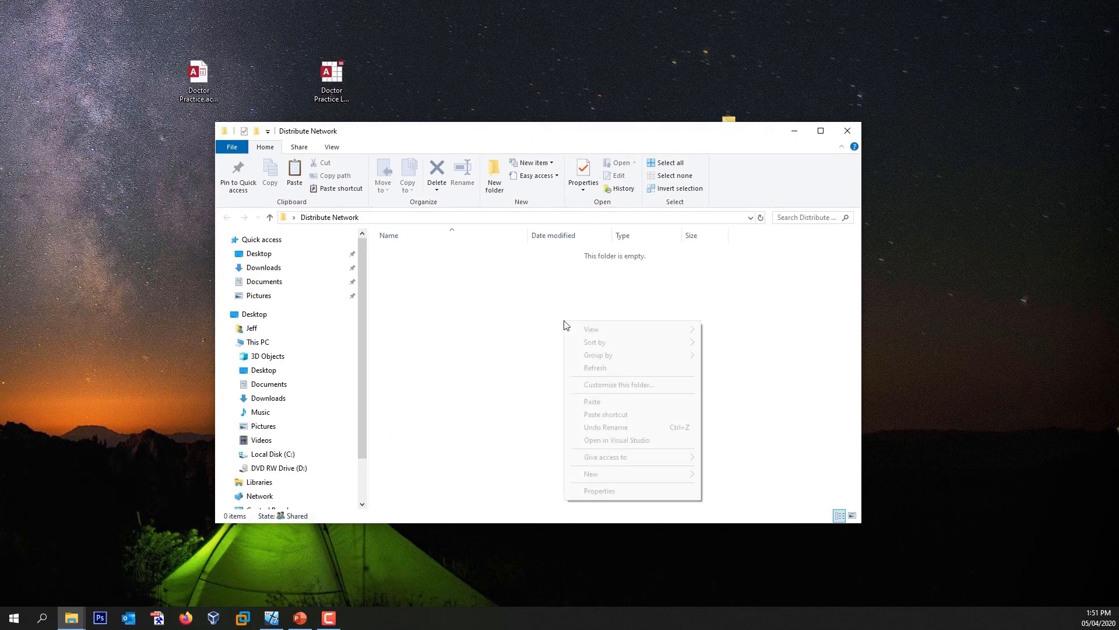
click(593, 401)
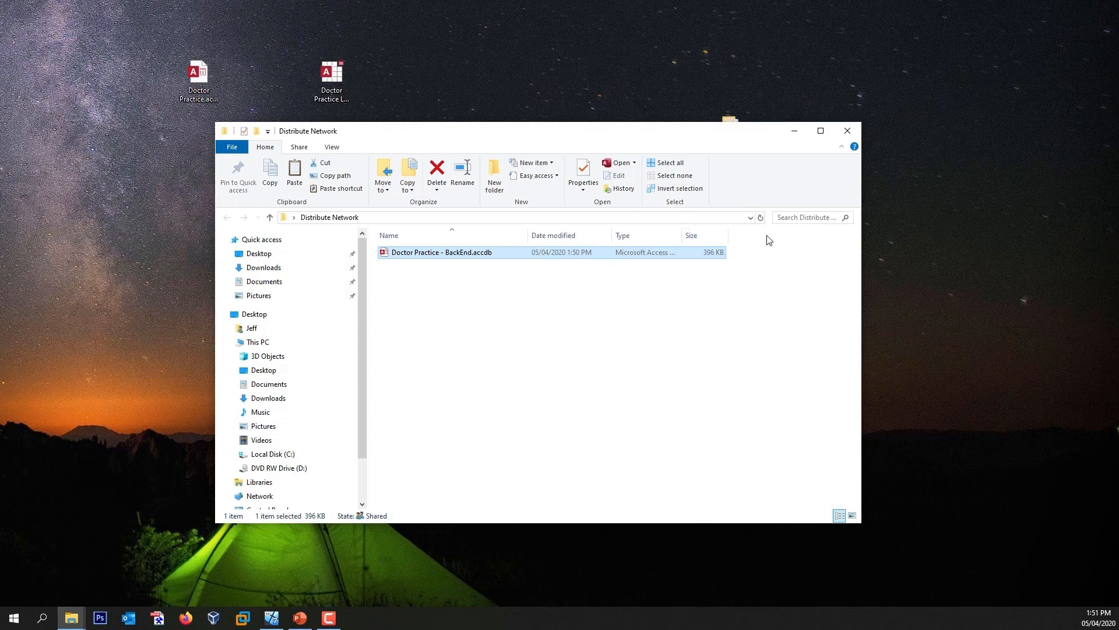
click(848, 131)
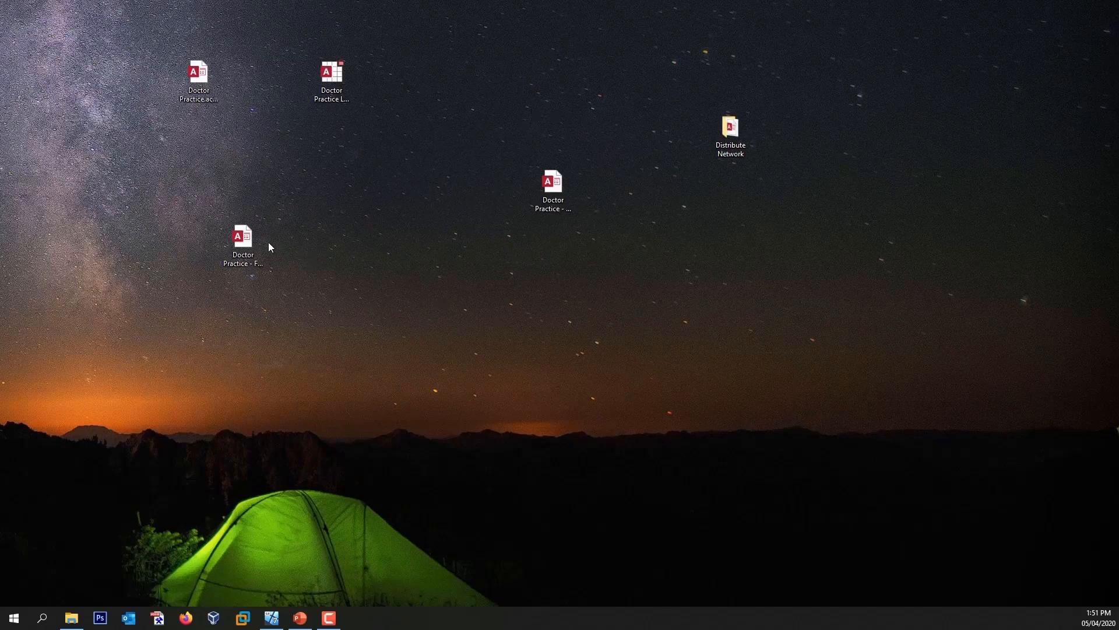
- Switch to the Windows 7 virtual machine in VirtualBox and copy Doctor Practice - FrontEnd.accdb onto its desktop
click(271, 617)
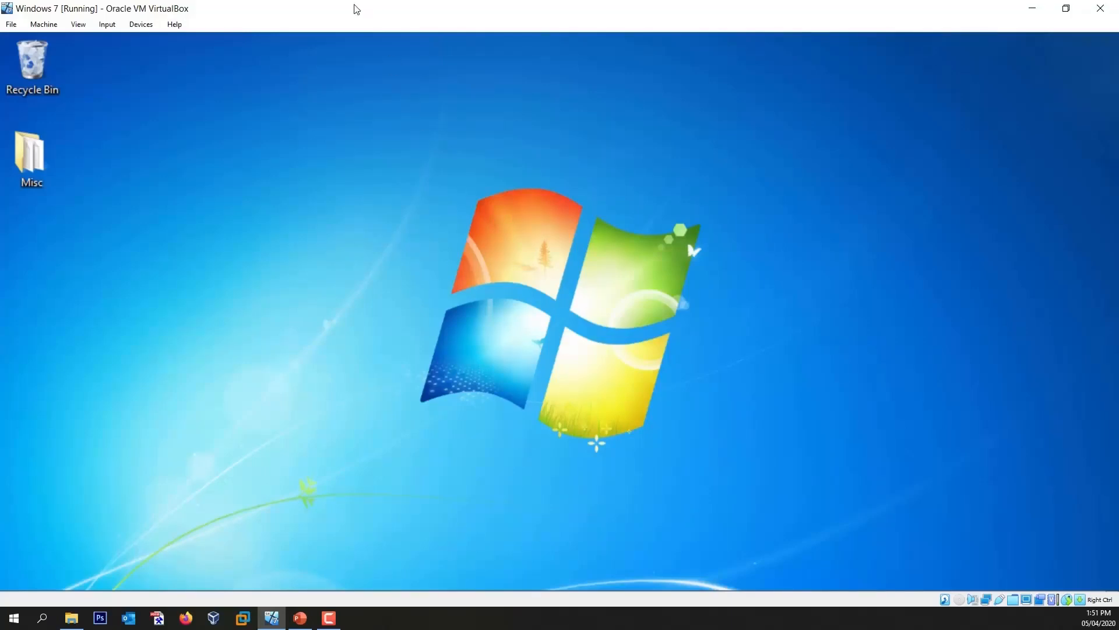
drag(360, 18, 790, 87)
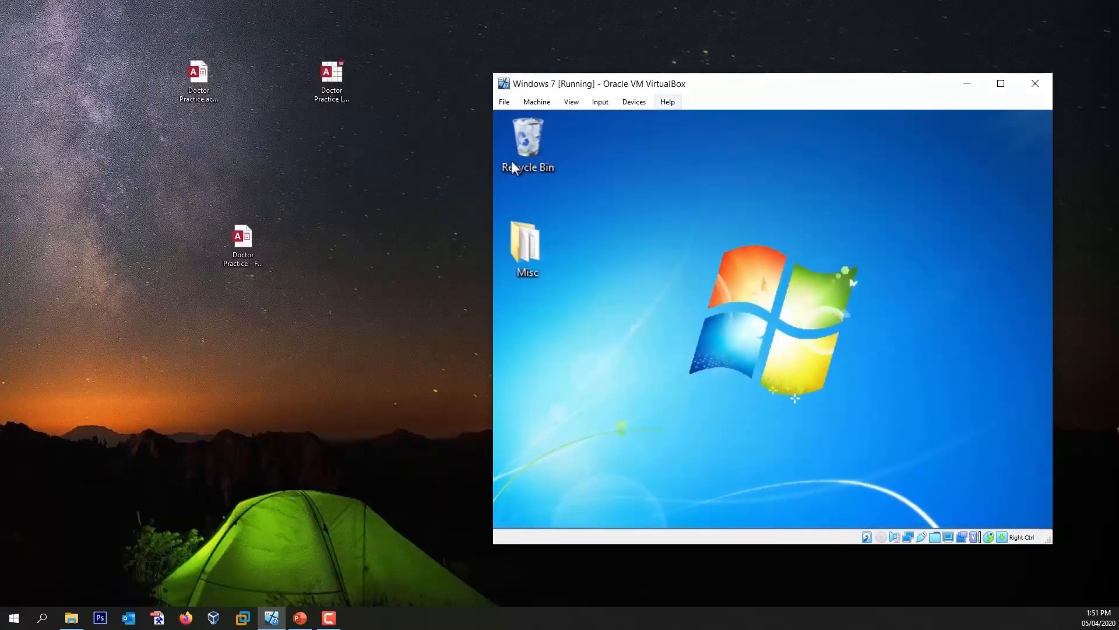
click(248, 239)
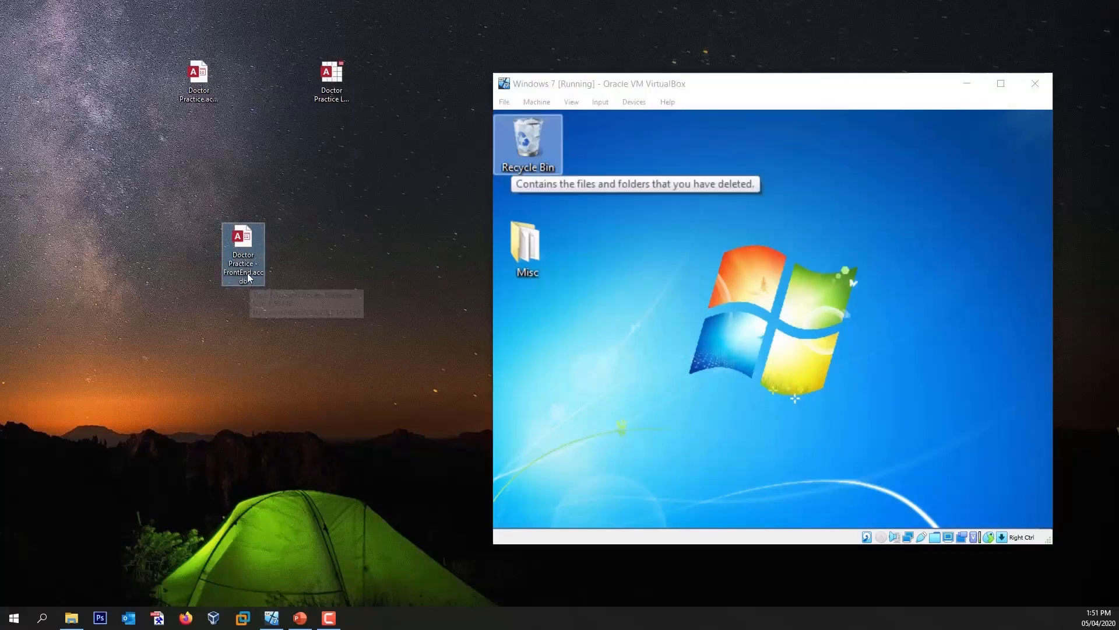
drag(245, 242, 732, 299)
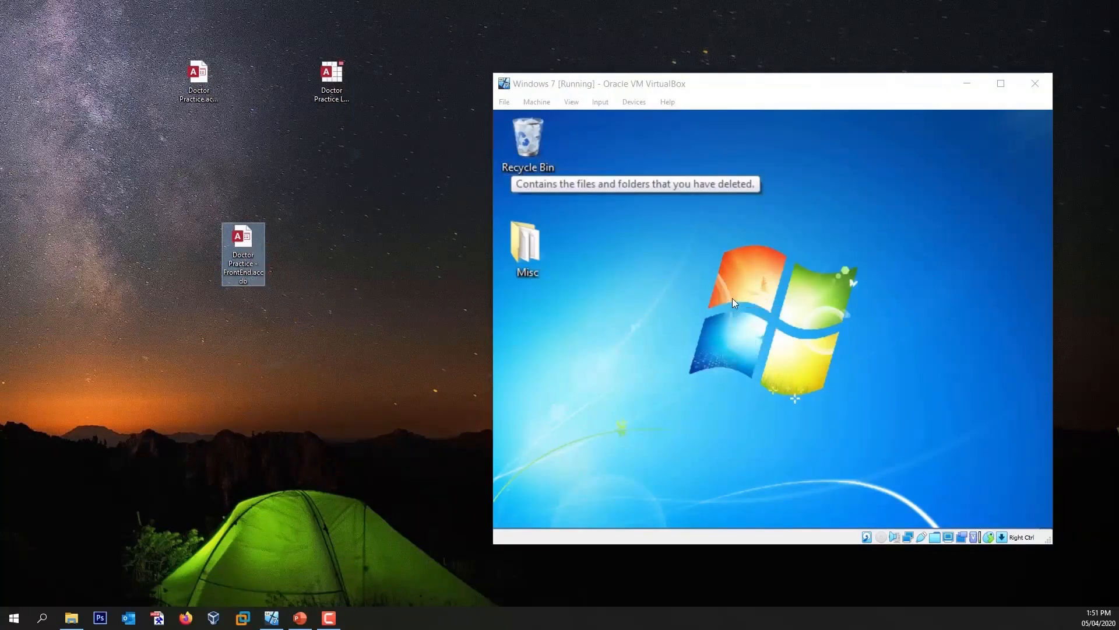
double_click(763, 85)
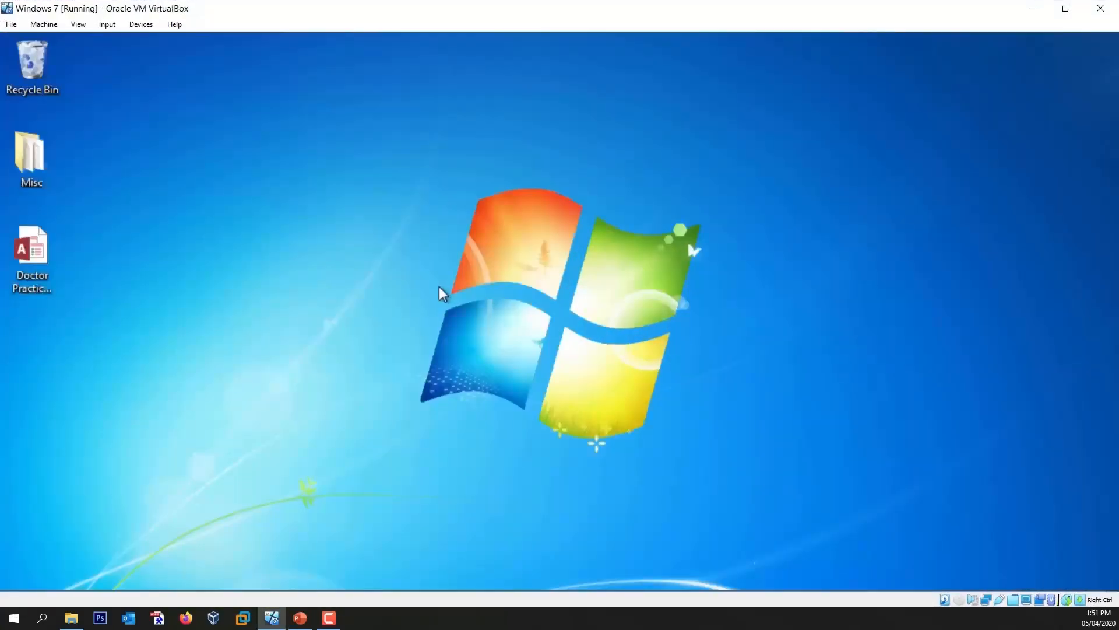
- Open the Doctor Practice - FrontEnd database on the virtual machine and dismiss the alert
click(37, 254)
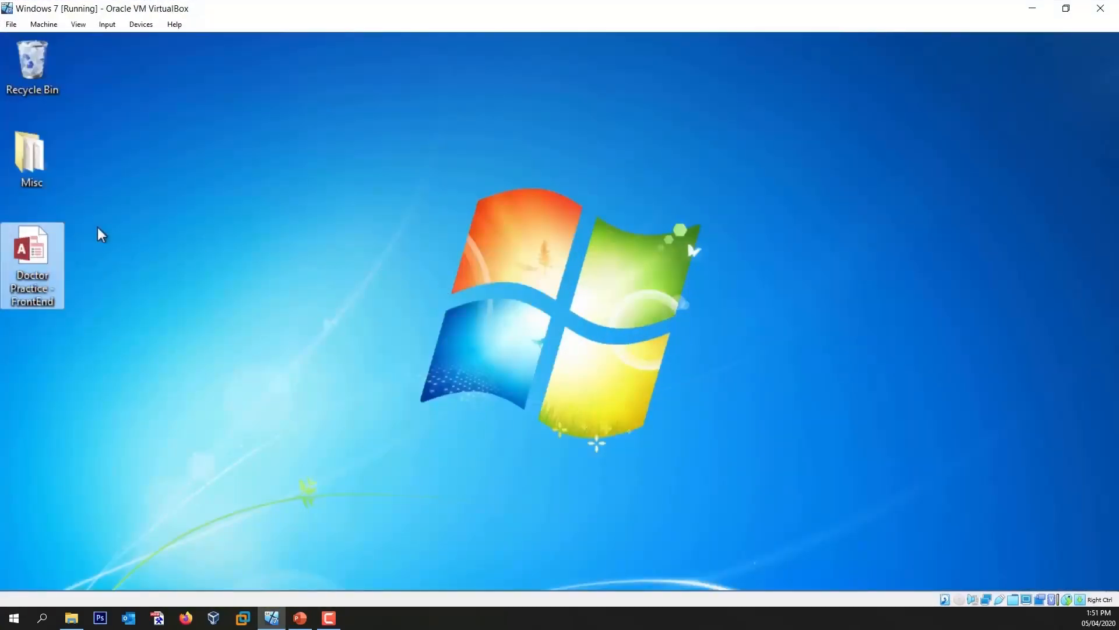
double_click(45, 249)
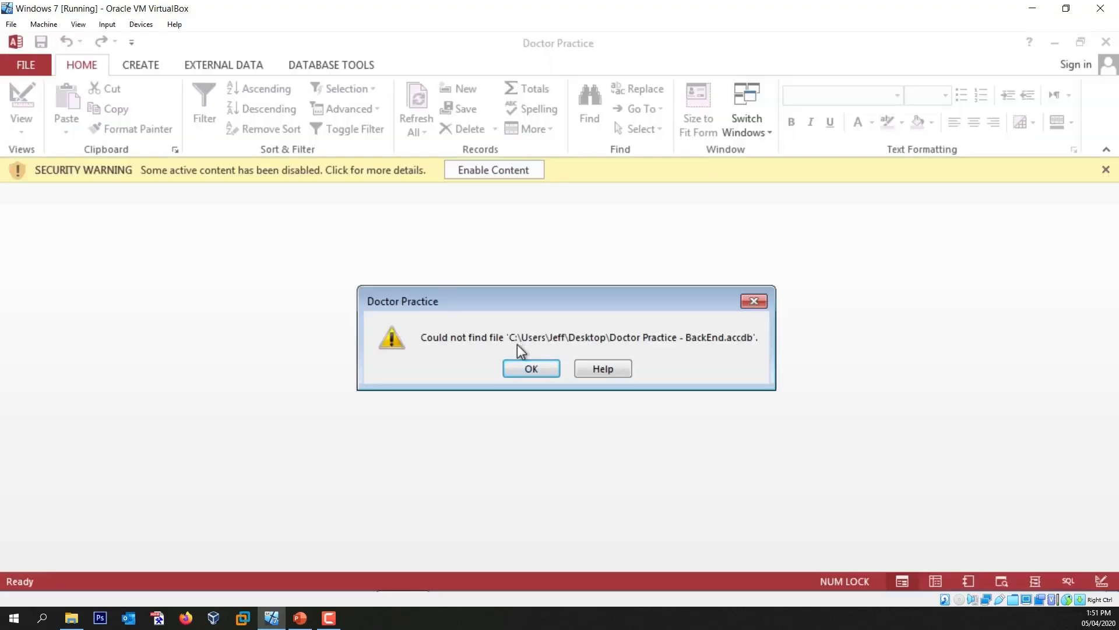
click(527, 368)
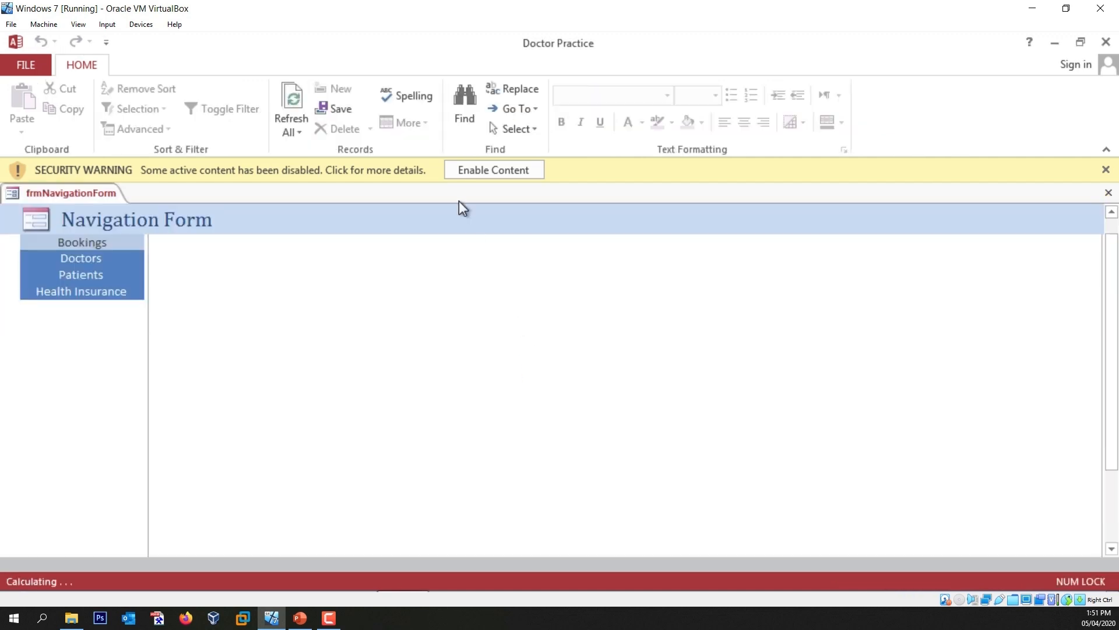
- Enable the content of the Doctor Practice front-end database, dismiss the missing-file alert, and close the database
click(488, 173)
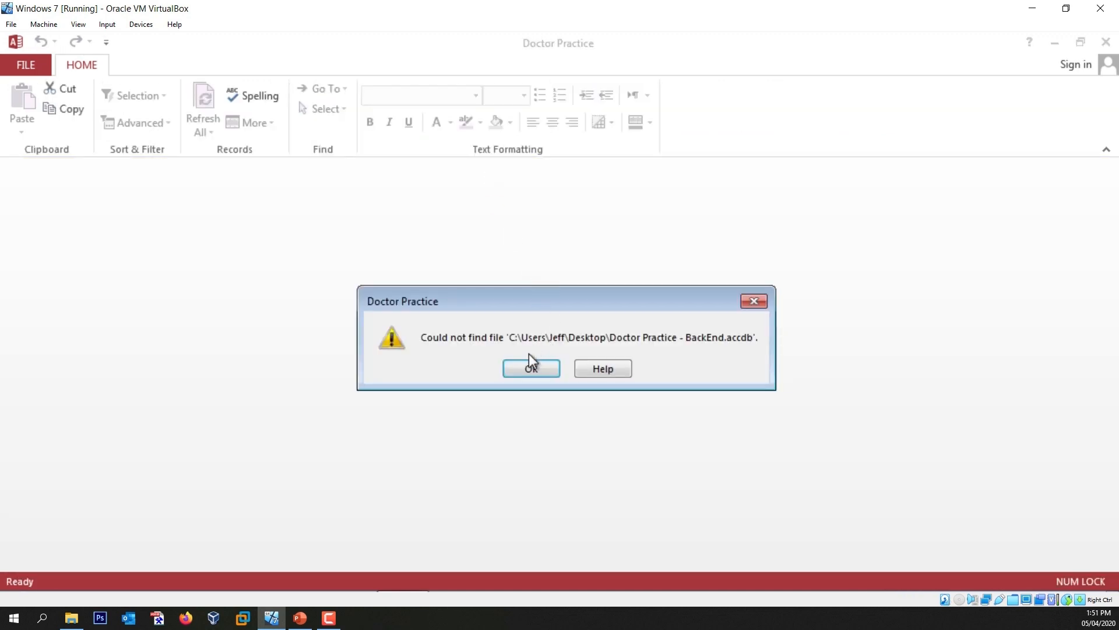
click(531, 368)
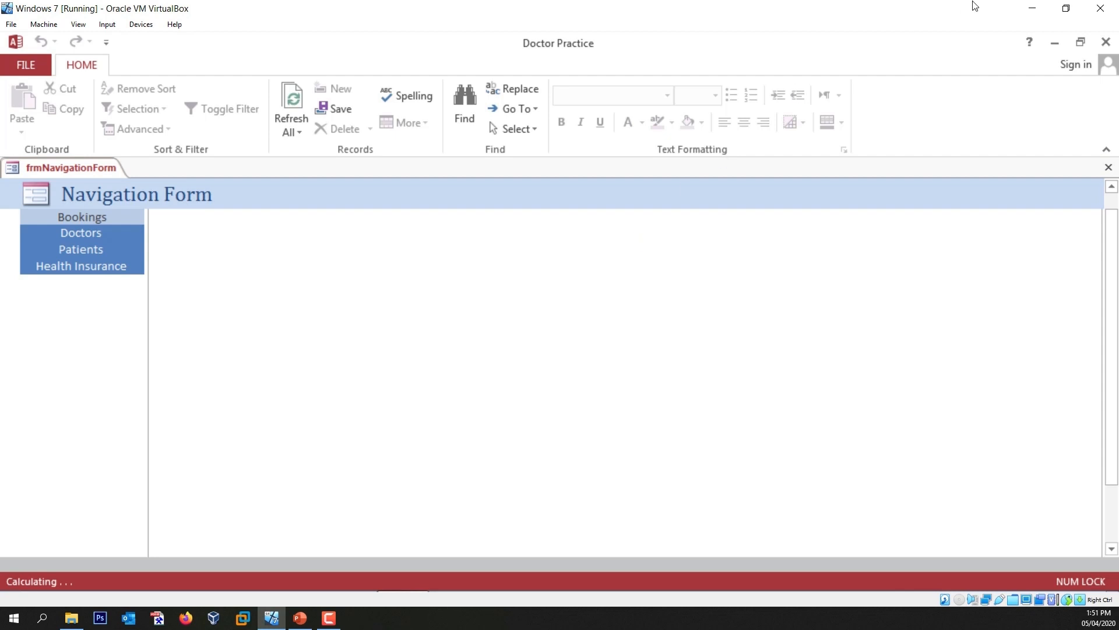
click(1106, 46)
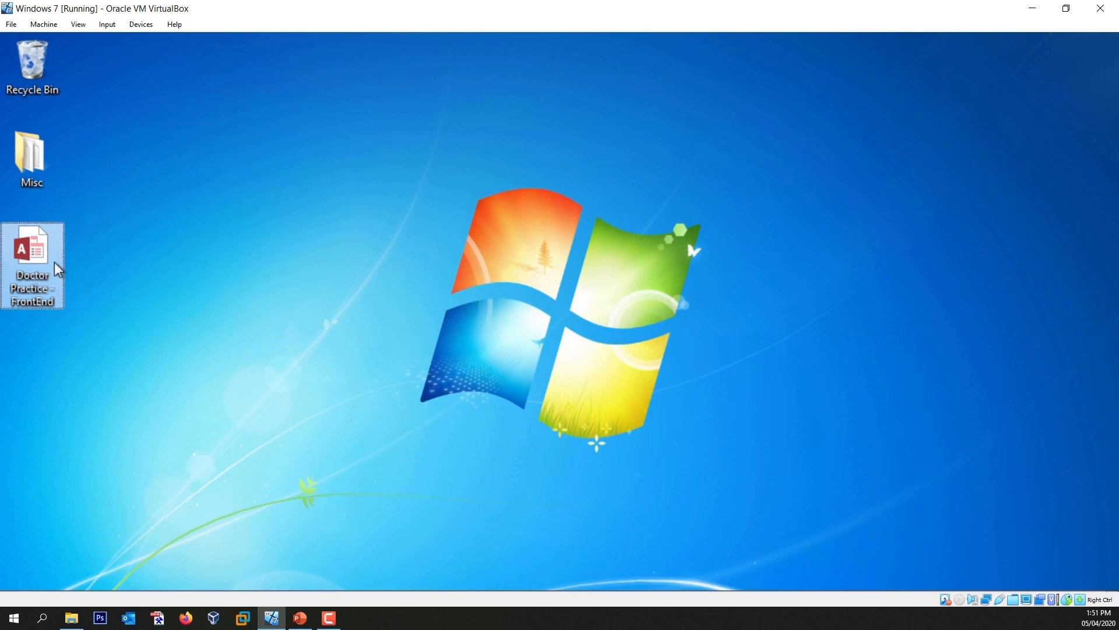
- Reopen Doctor Practice - FrontEnd with its startup options bypassed and delete the linked tables tblBookings, tblDoctors, tblHealthInsurance and tblPatients
double_click(33, 260)
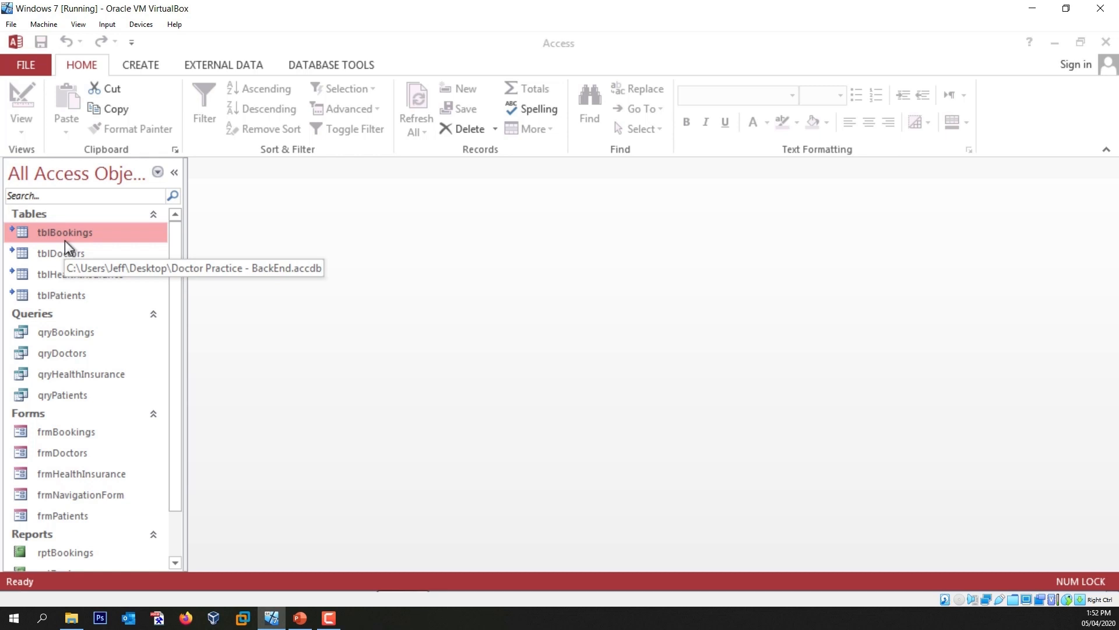
shift+click(65, 292)
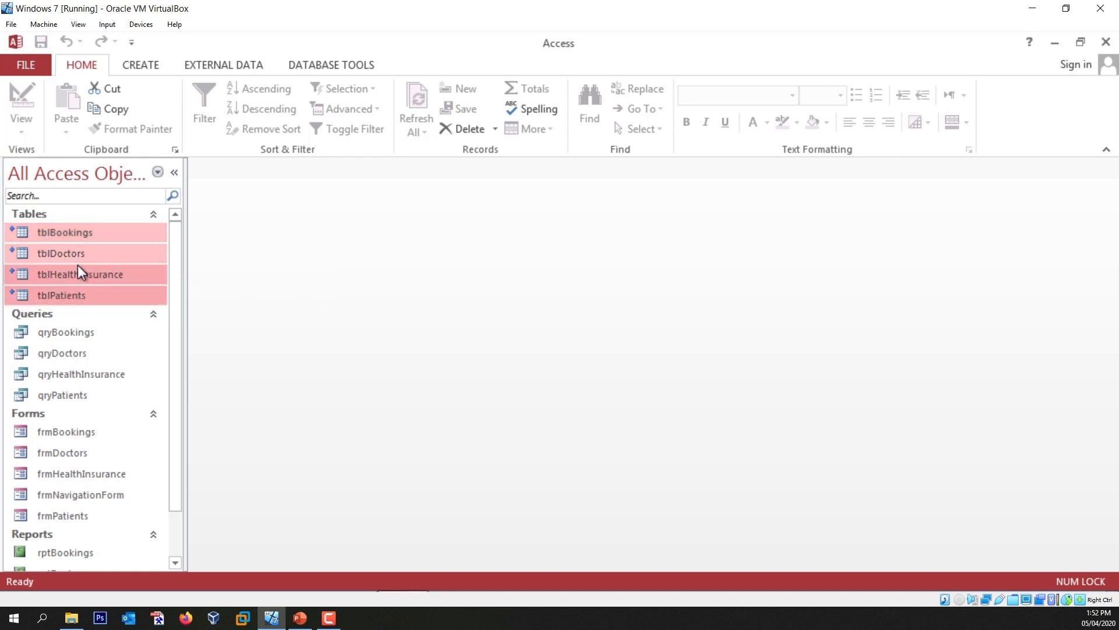
key(Delete)
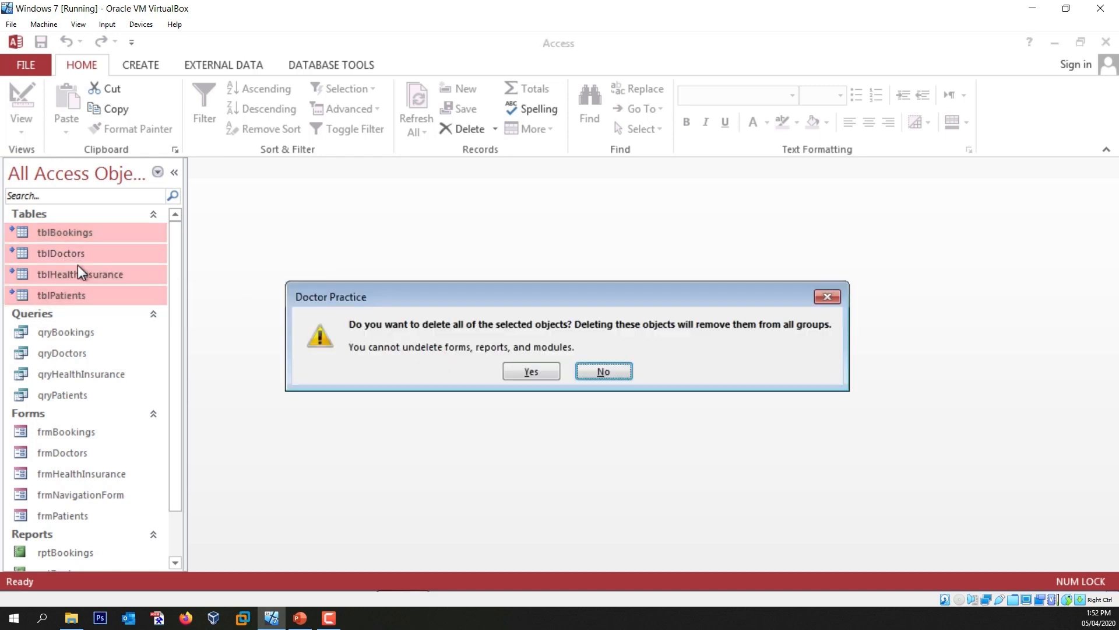
click(528, 372)
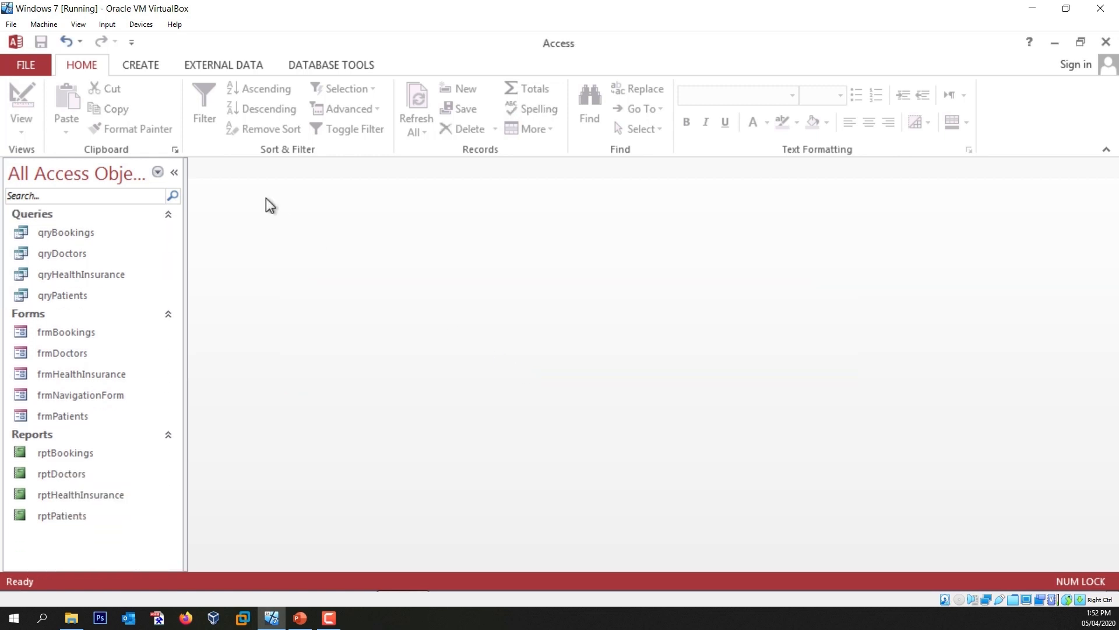
- Begin getting external data from an Access database, with the option to link to the data source by creating a linked table
click(232, 67)
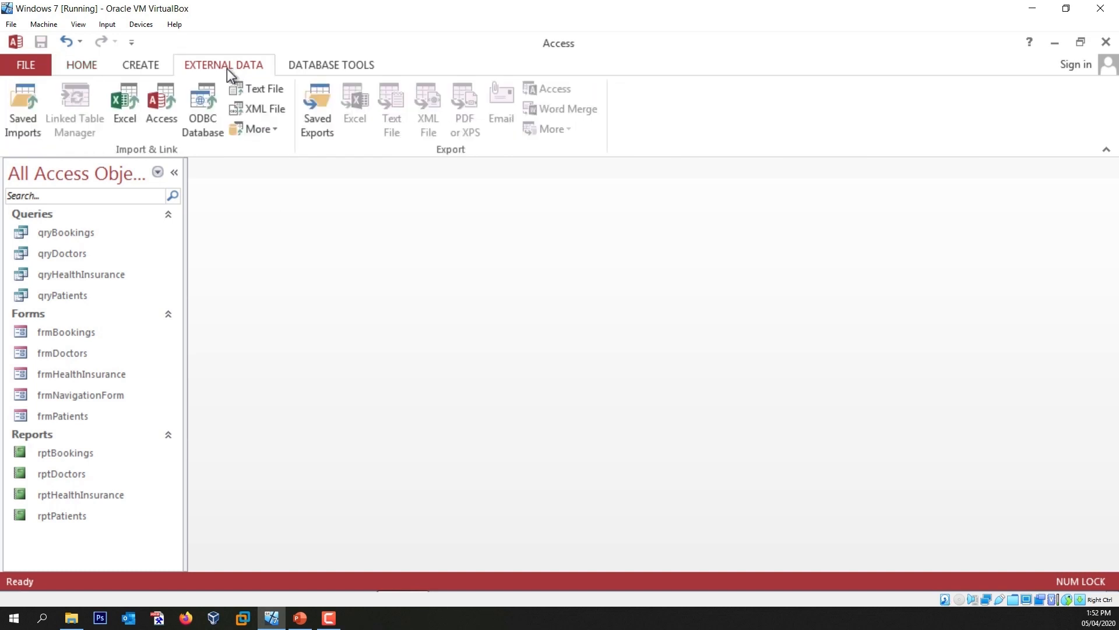
click(166, 90)
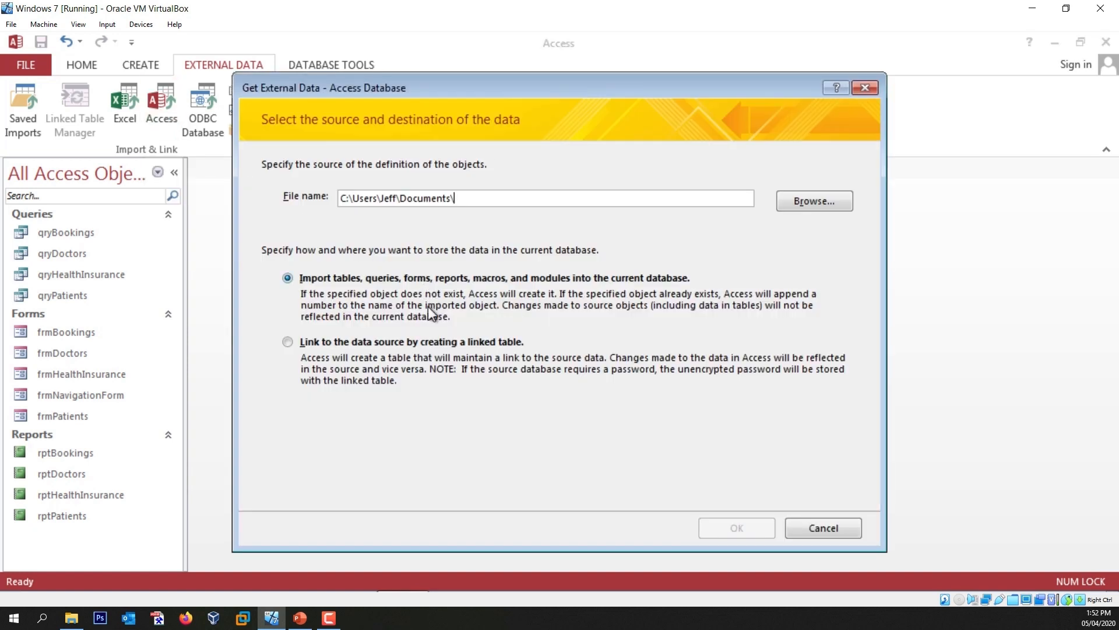
click(348, 341)
- Choose Doctor Practice - BackEnd.accdb in the \\VBOXSVR\Distribute_Network network share as the data source file
click(795, 203)
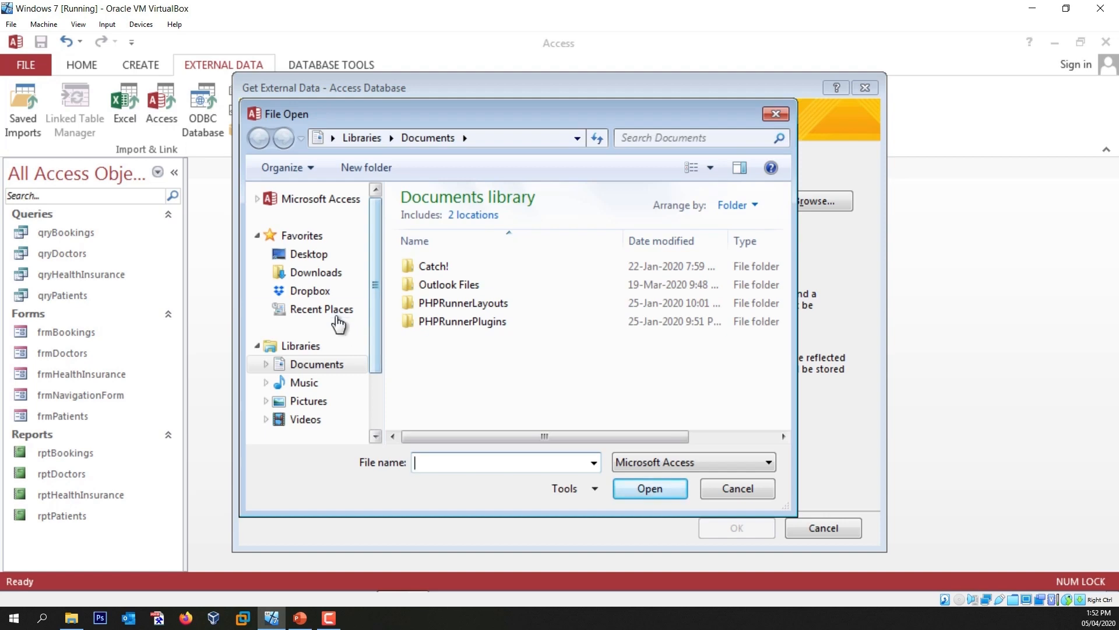
drag(376, 292, 375, 378)
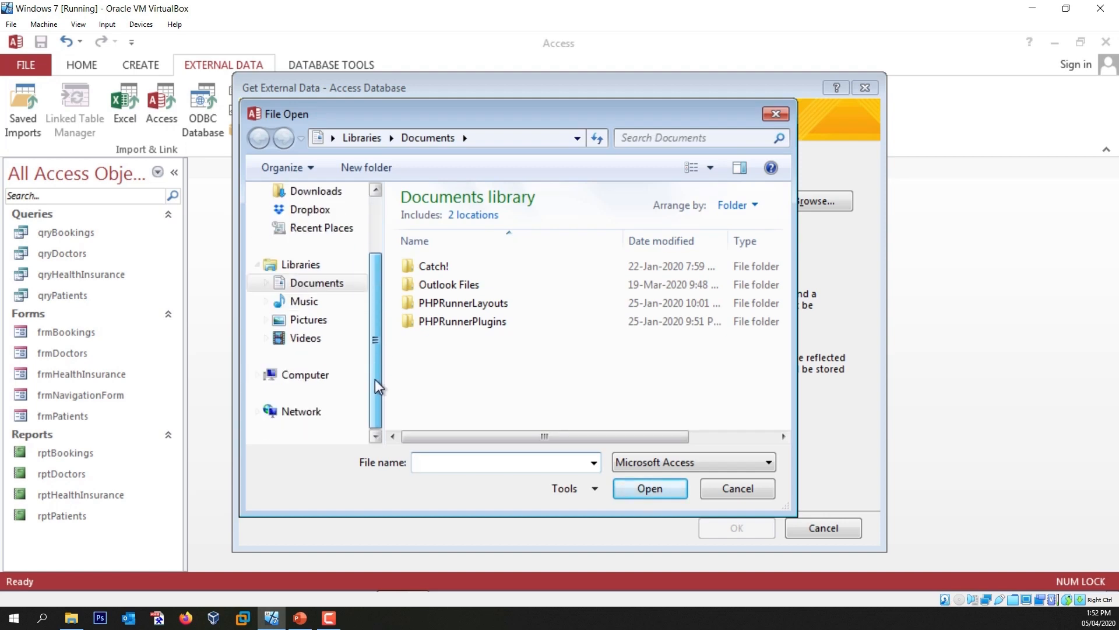
click(305, 411)
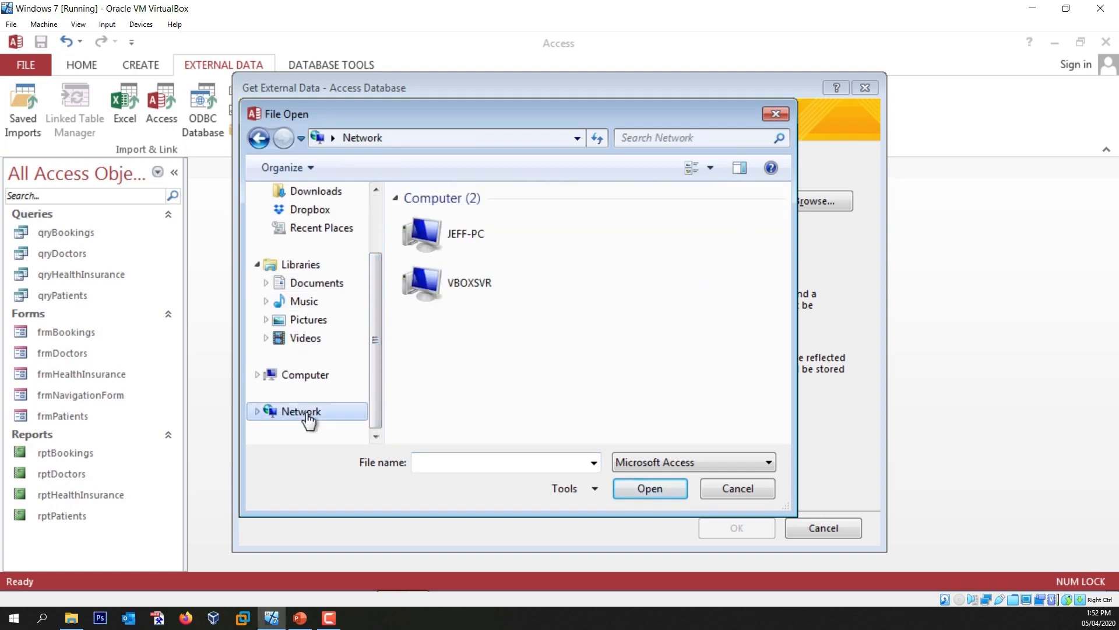
click(471, 289)
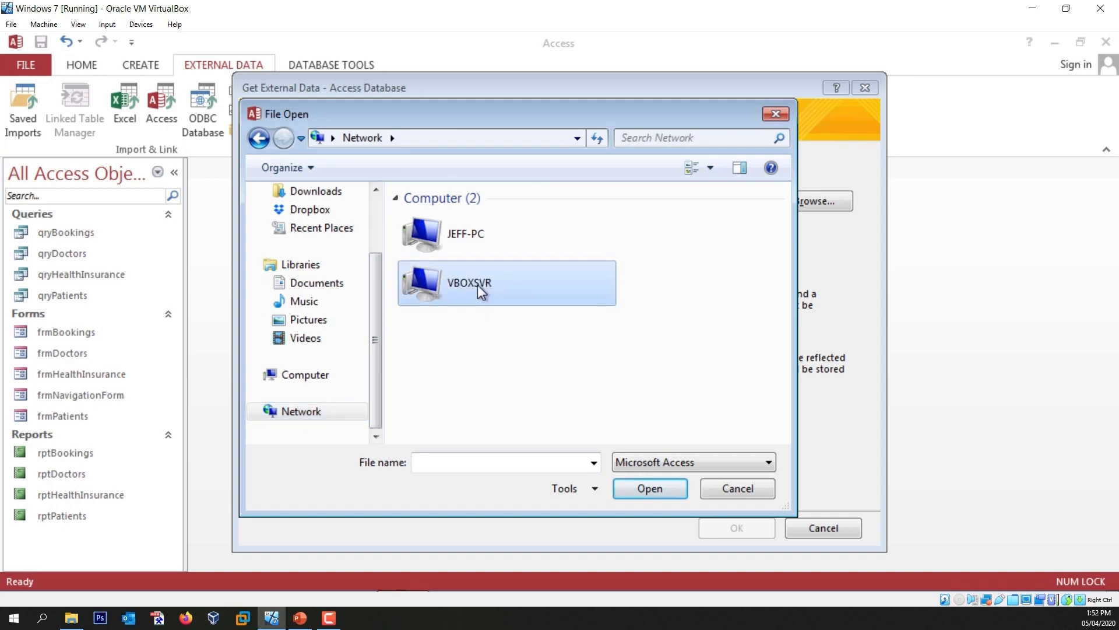
double_click(489, 292)
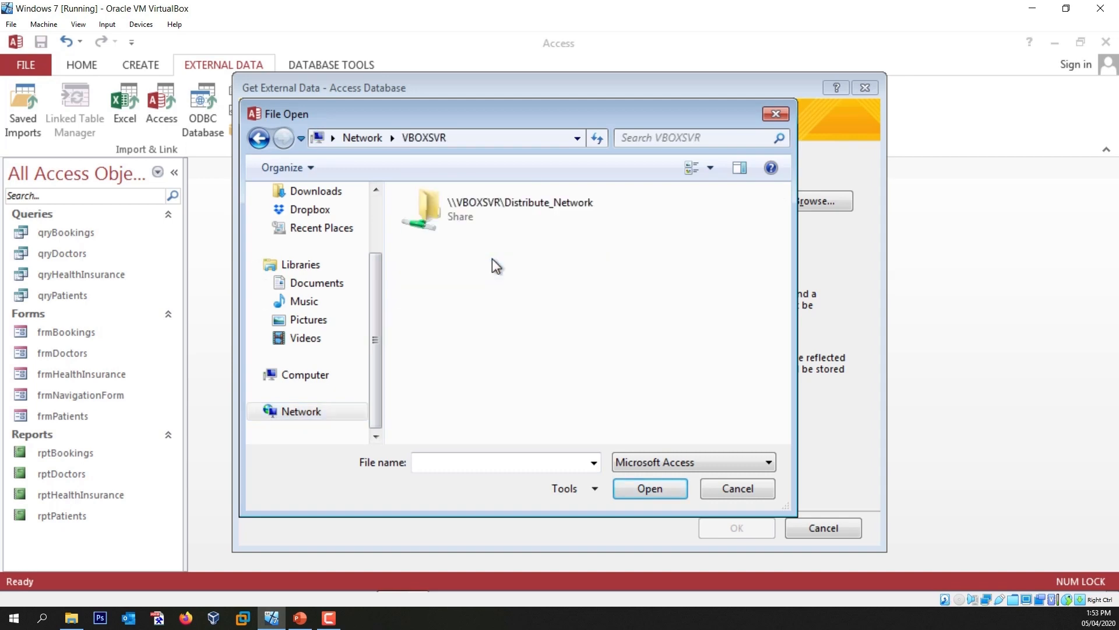
double_click(541, 207)
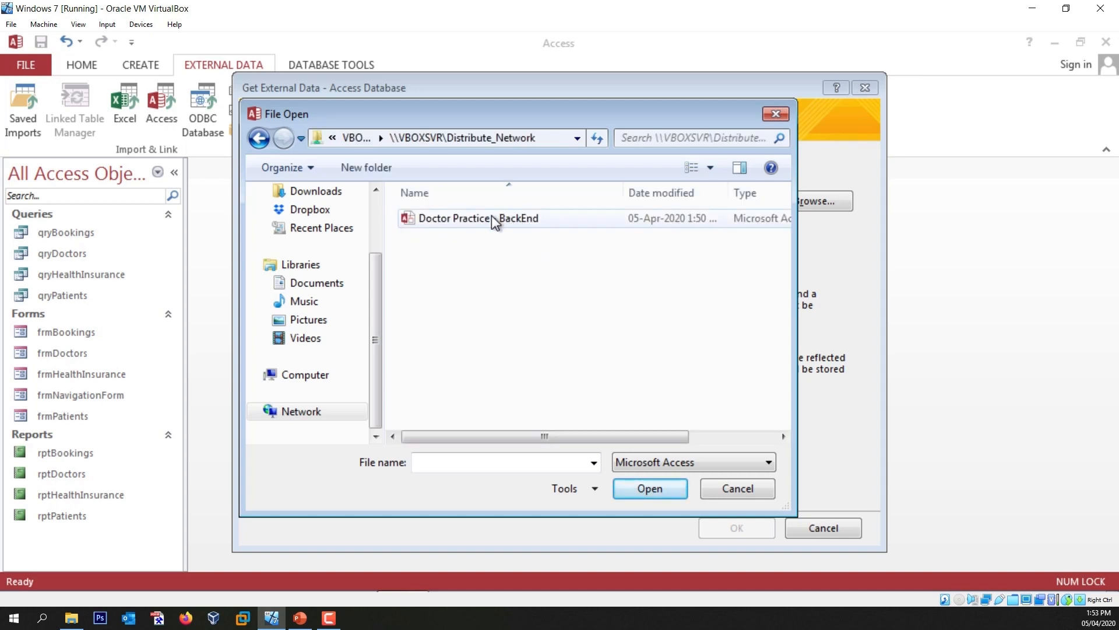
click(530, 219)
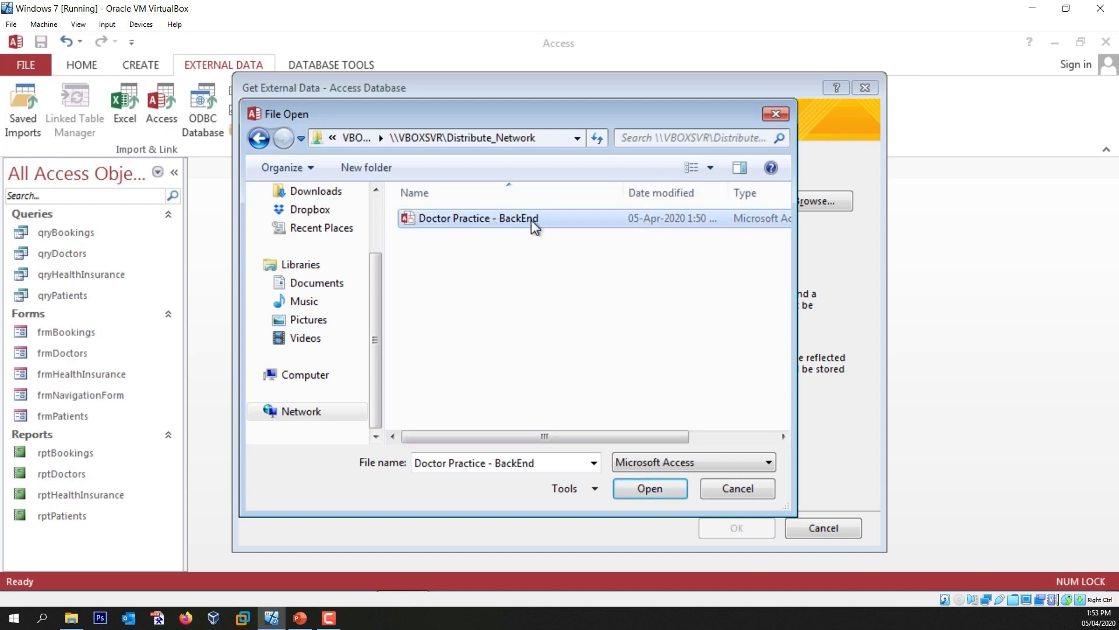
click(642, 487)
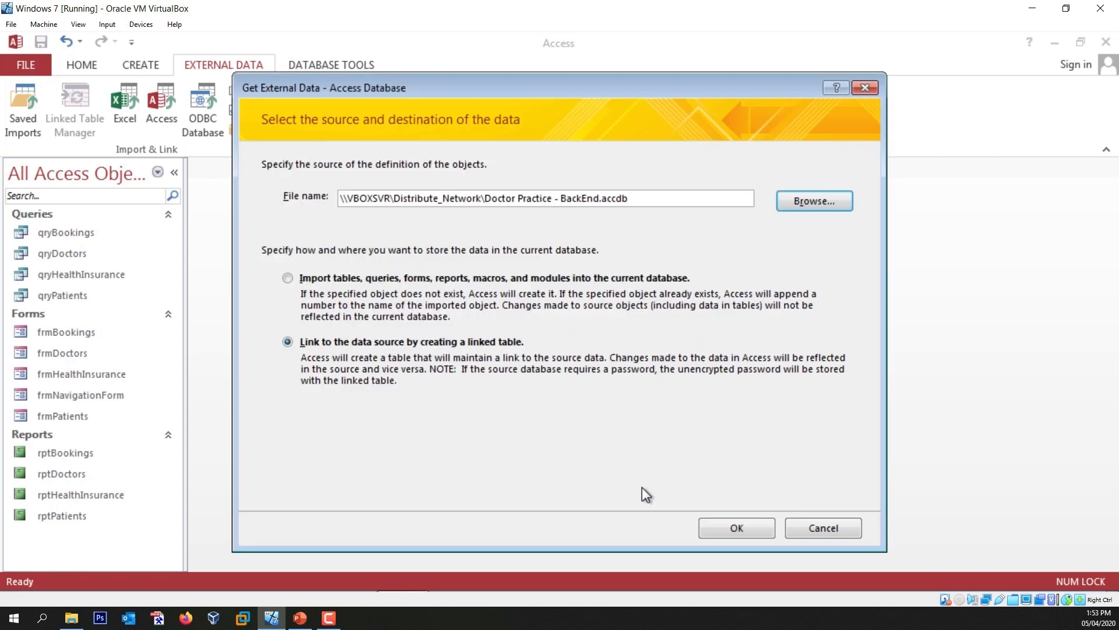
- Accept the source and link all the back-end tables: tblBookings, tblDoctors, tblHealthInsurance and tblPatients
click(735, 529)
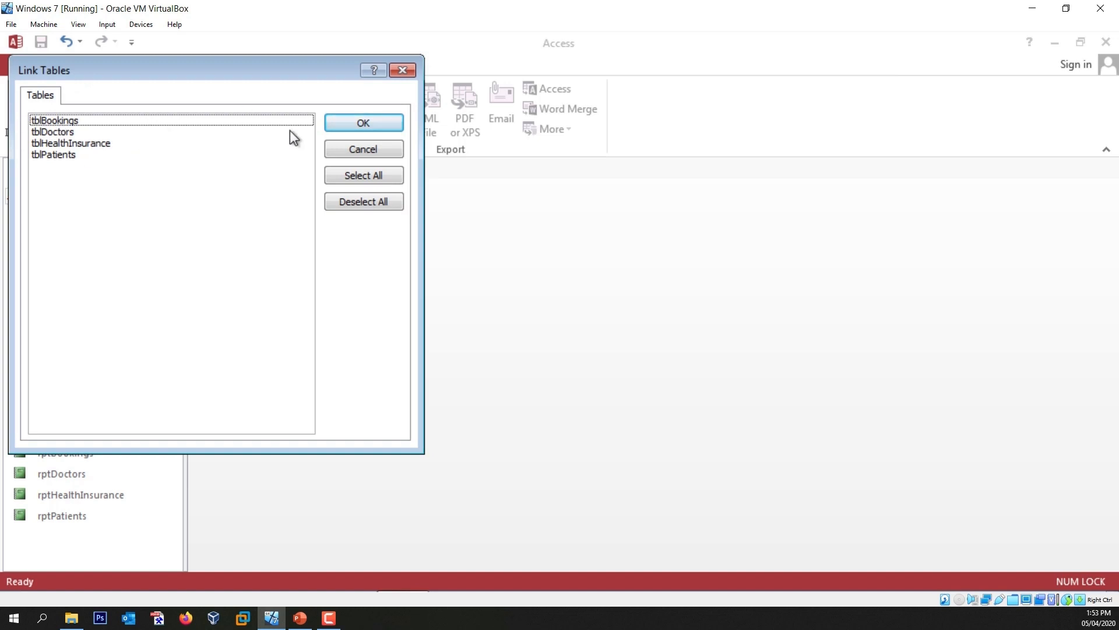
click(359, 175)
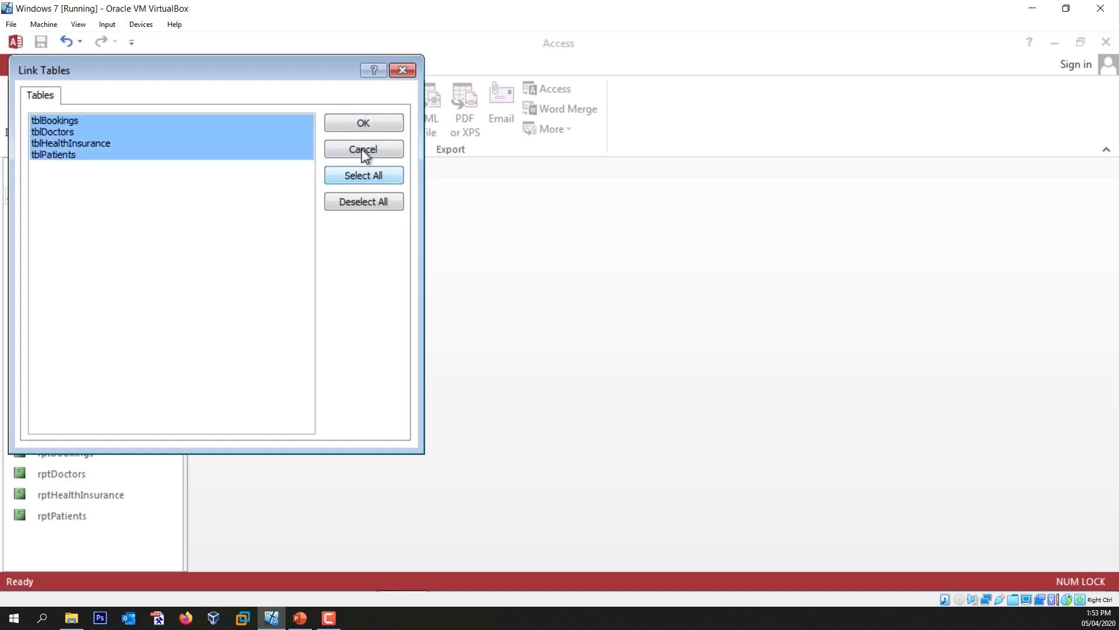
click(365, 121)
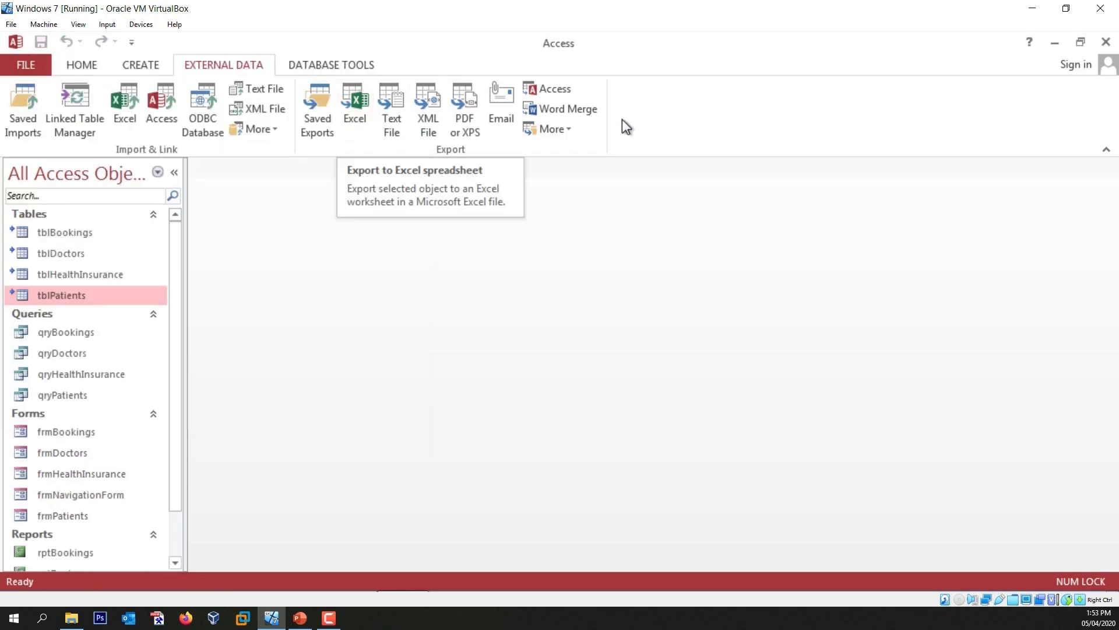
- Close and reopen the Doctor Practice - FrontEnd database, and view the Doctors and Patients forms to check their data
click(1104, 43)
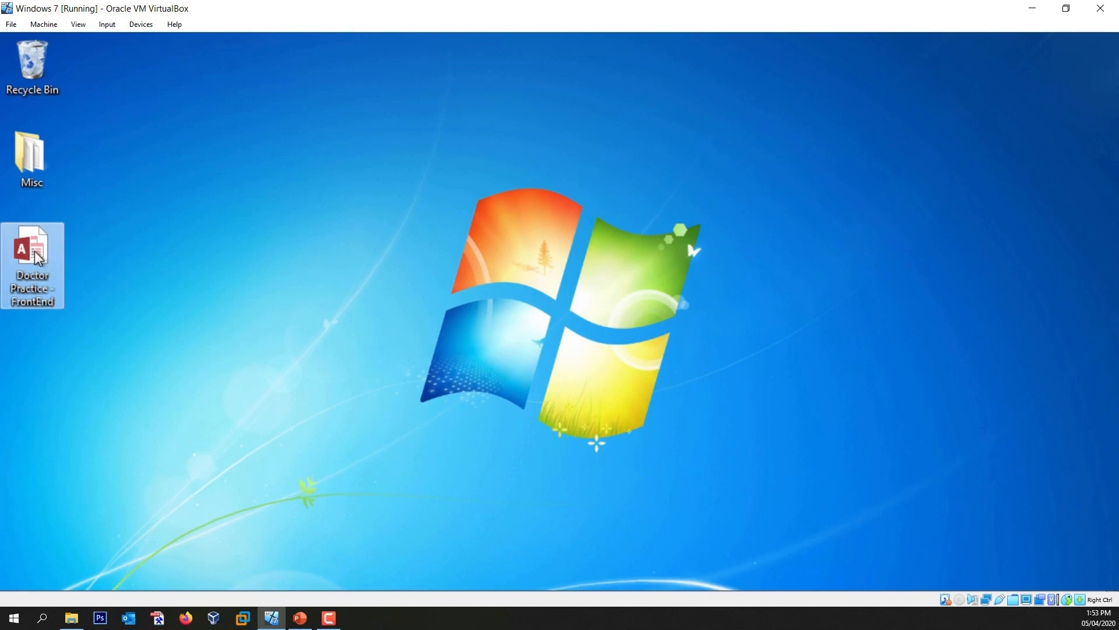
double_click(51, 264)
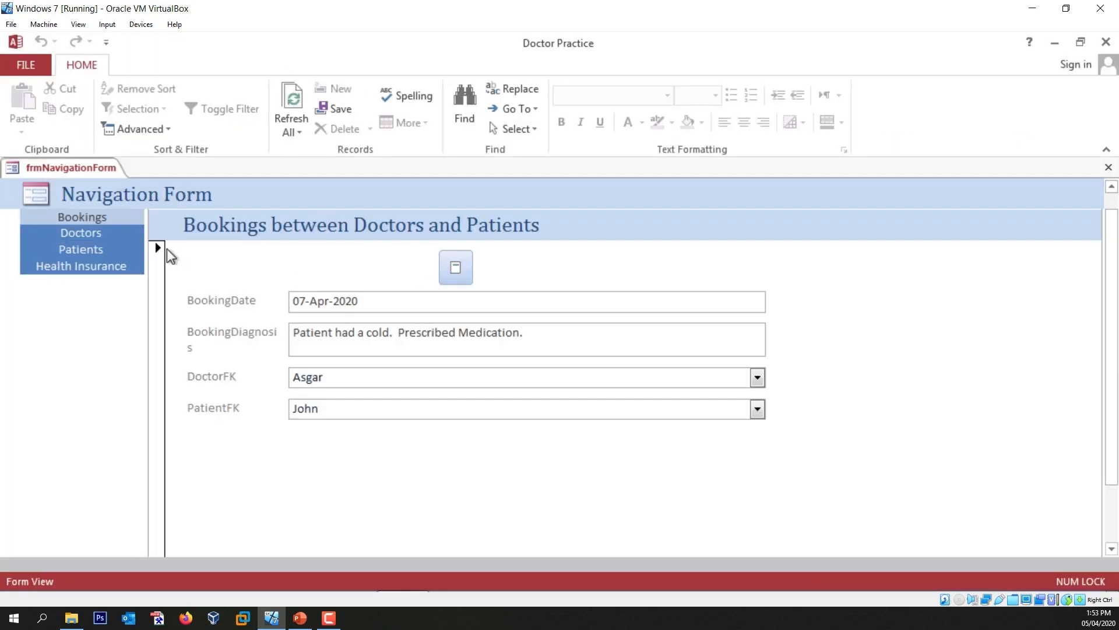
click(107, 233)
click(108, 250)
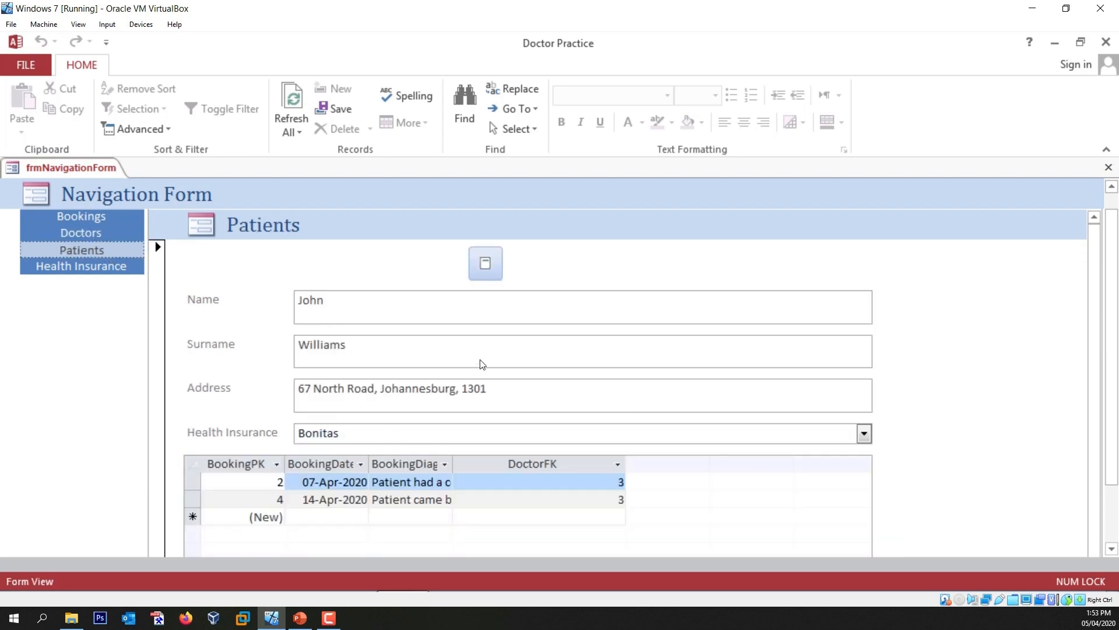